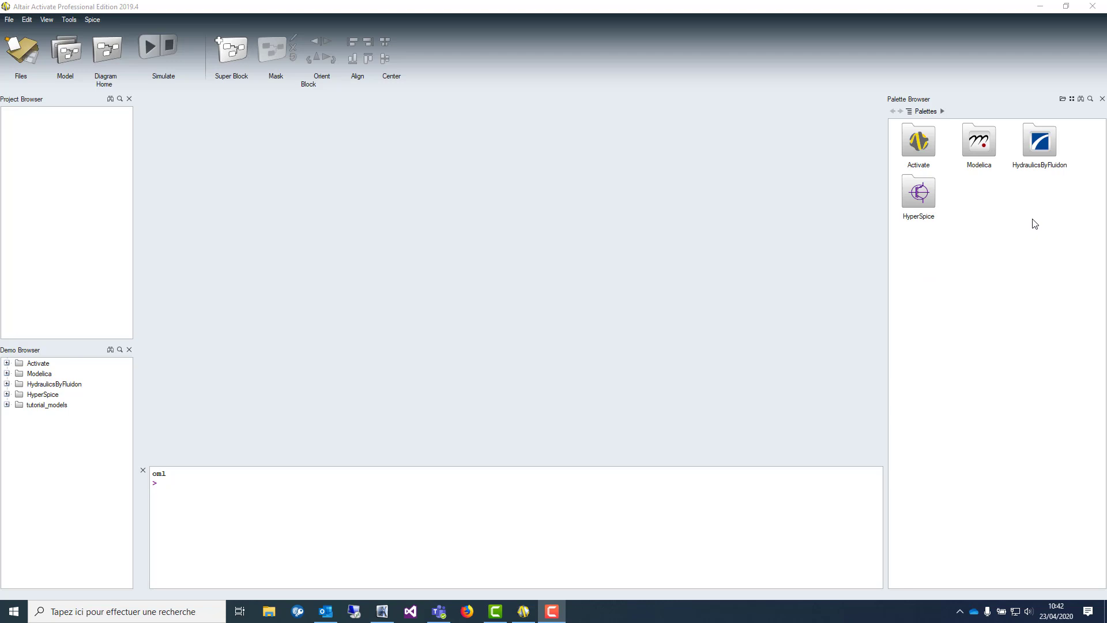
double_click(917, 196)
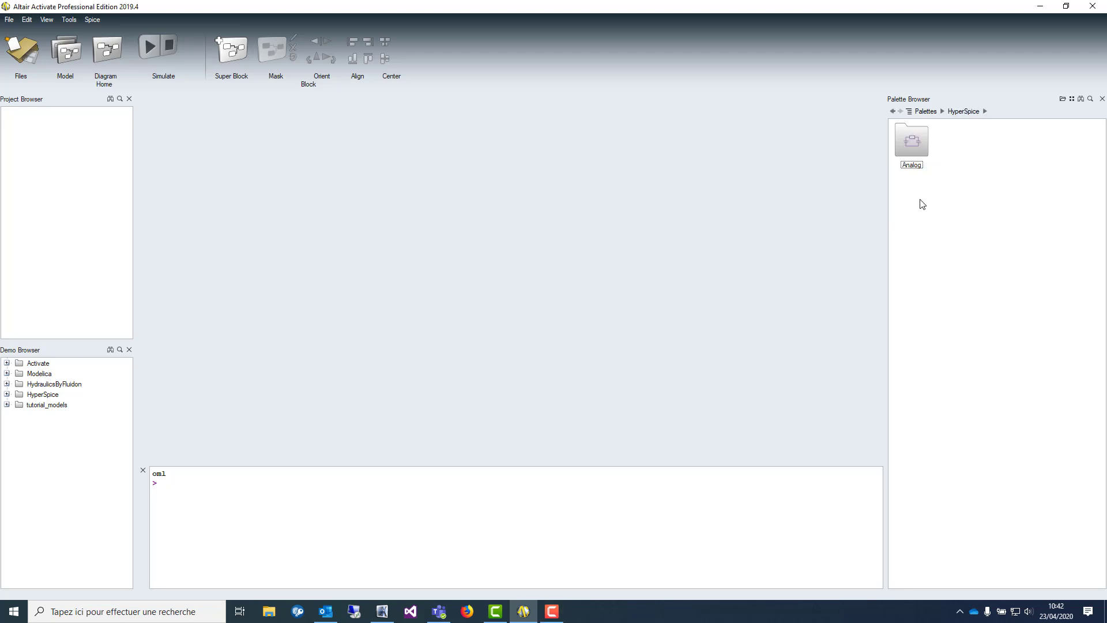
double_click(911, 148)
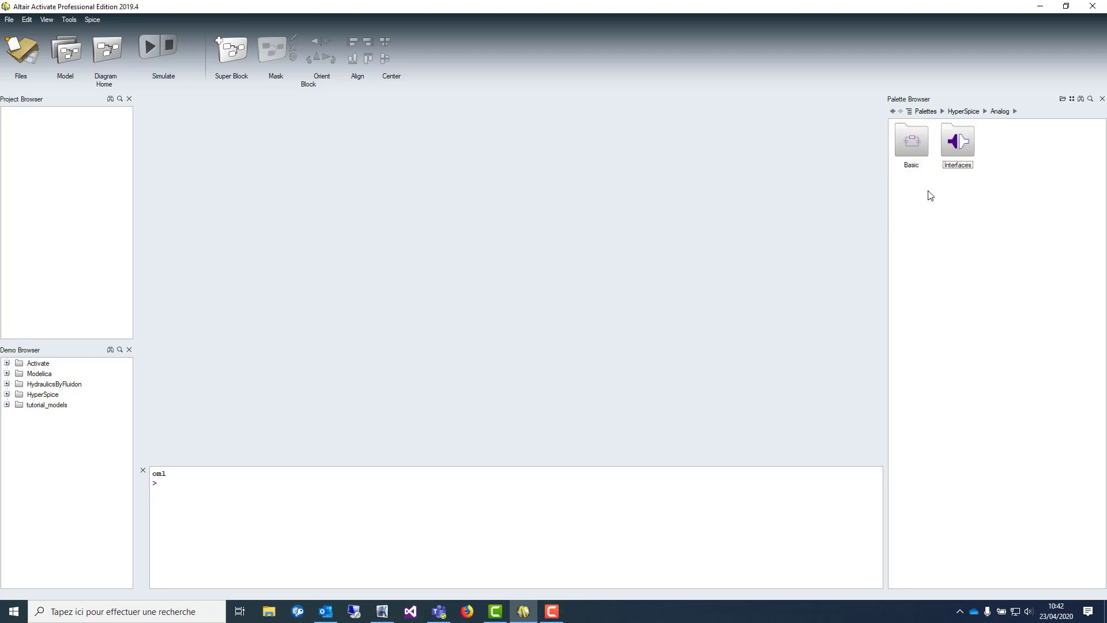
double_click(958, 137)
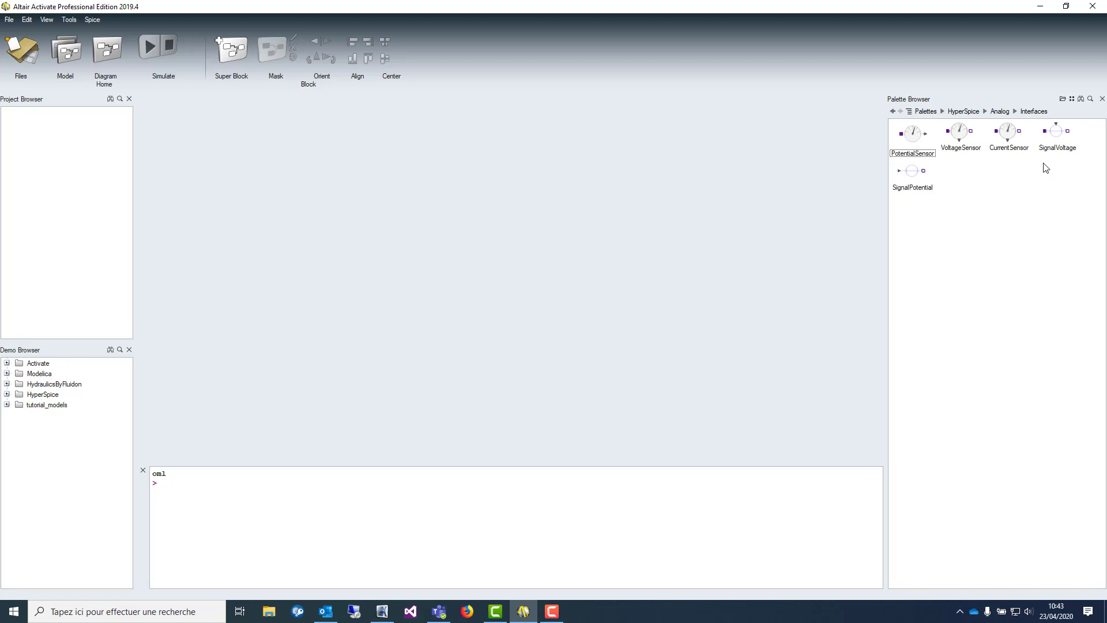
click(1001, 114)
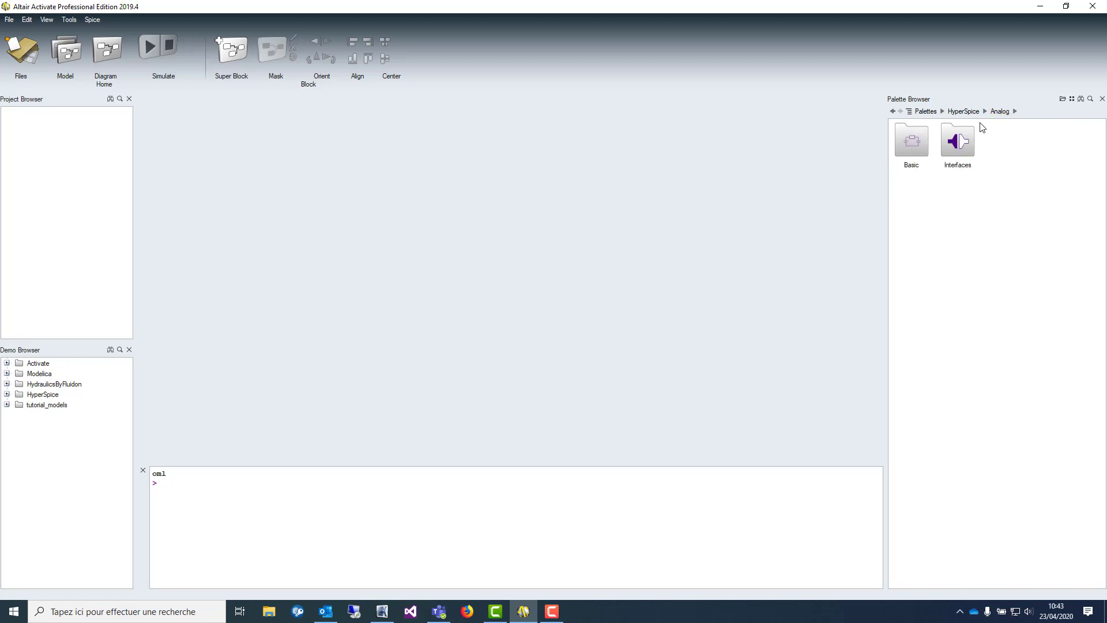
double_click(917, 152)
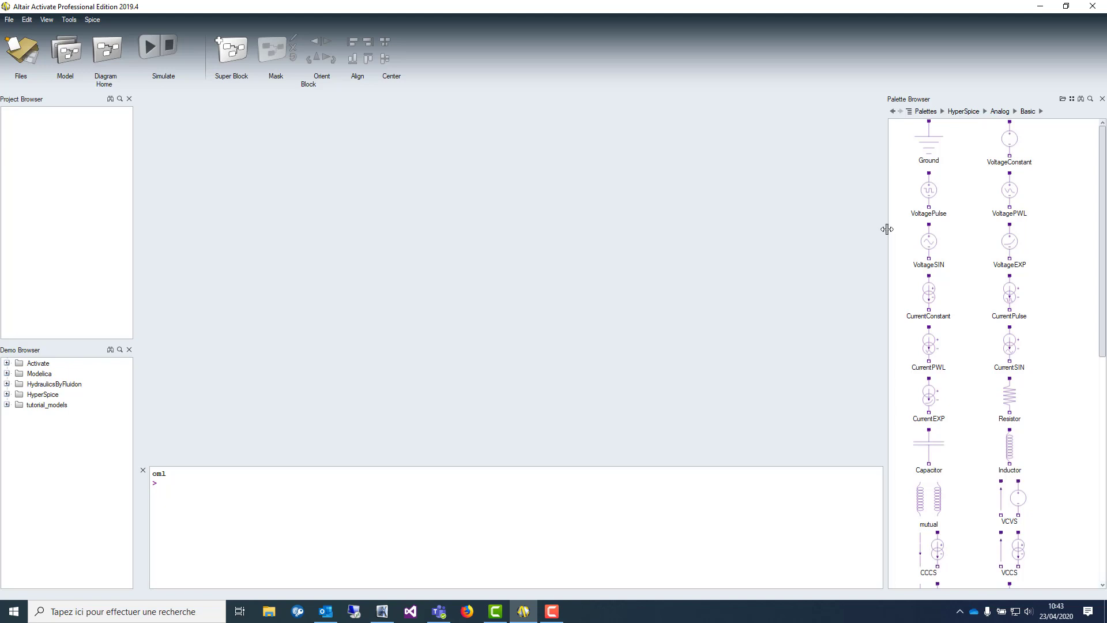
drag(885, 225, 472, 244)
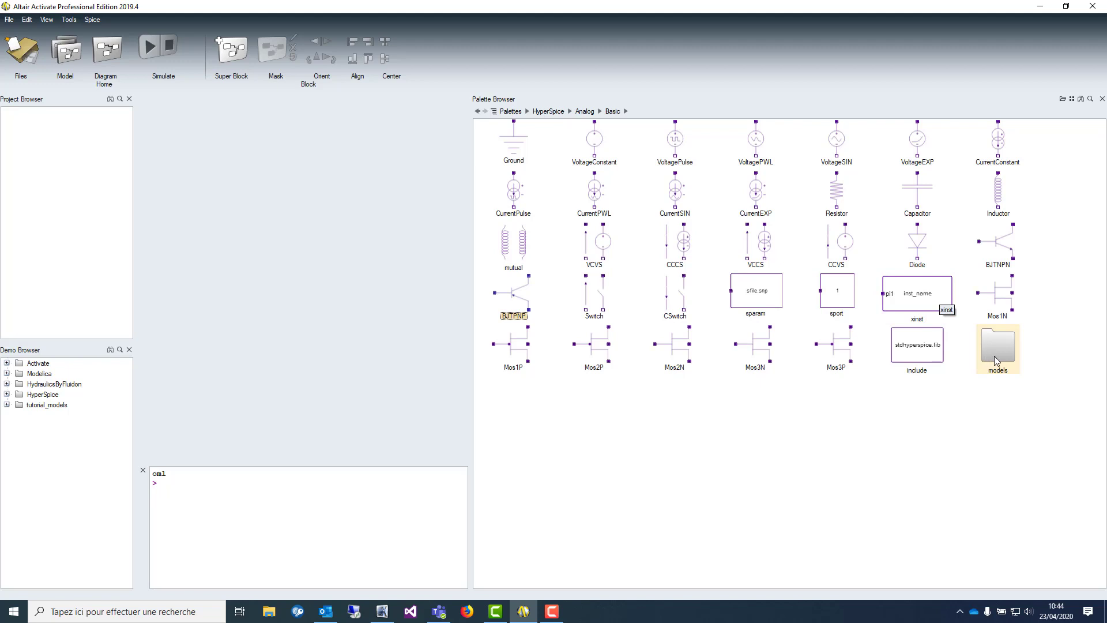
click(1000, 352)
double_click(1000, 353)
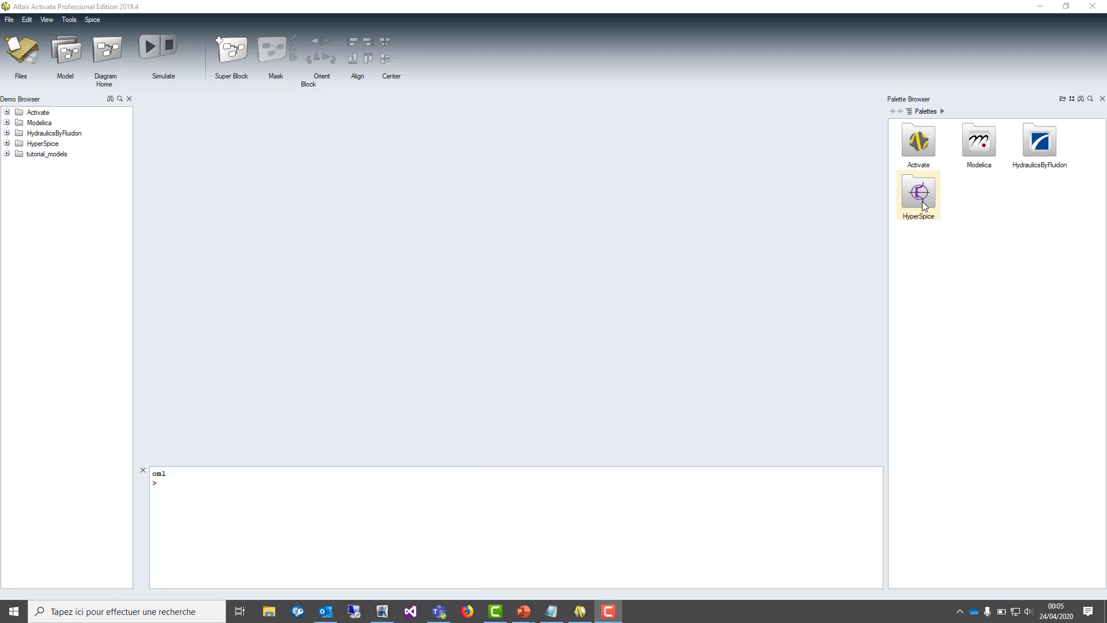
Step: Place a VoltageSIN source from HyperSpice > Analog > Basic onto the canvas
double_click(924, 203)
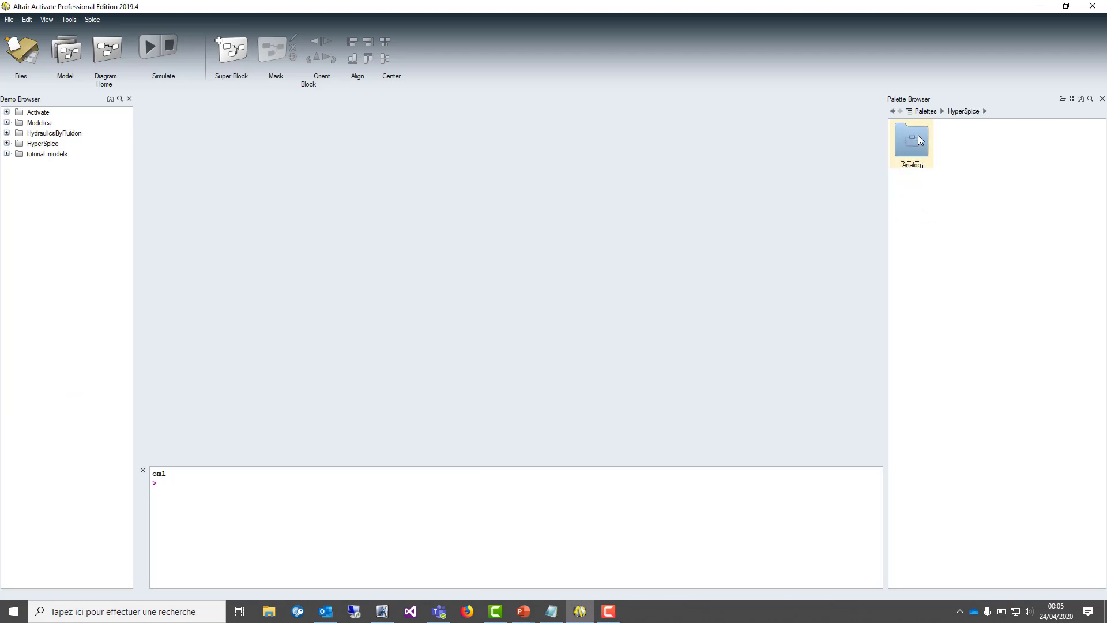
double_click(910, 143)
double_click(910, 144)
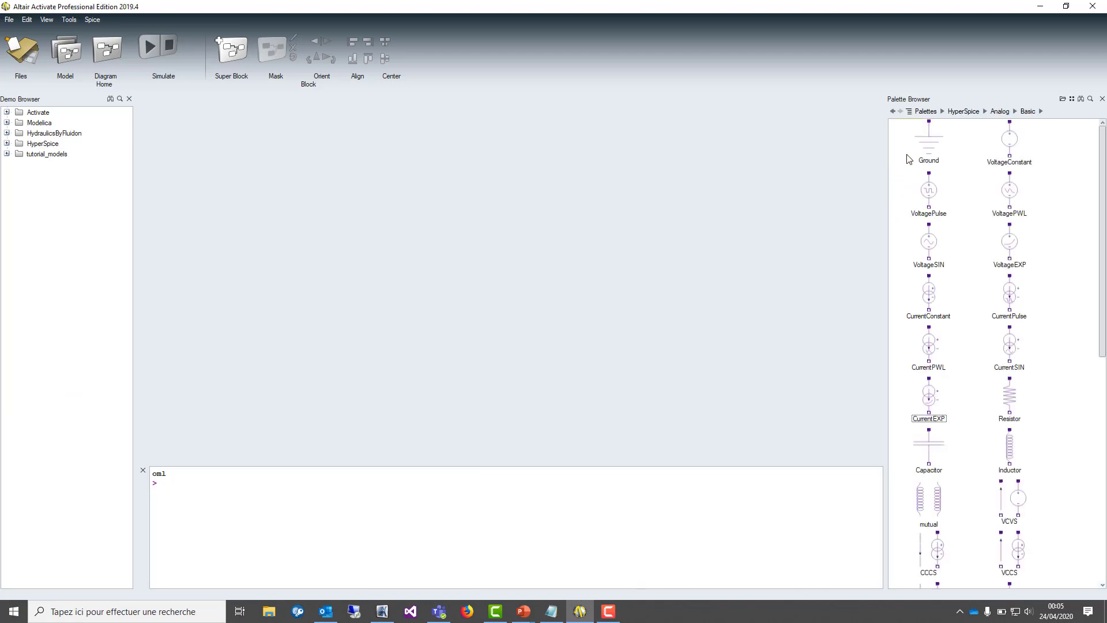
drag(929, 243, 322, 239)
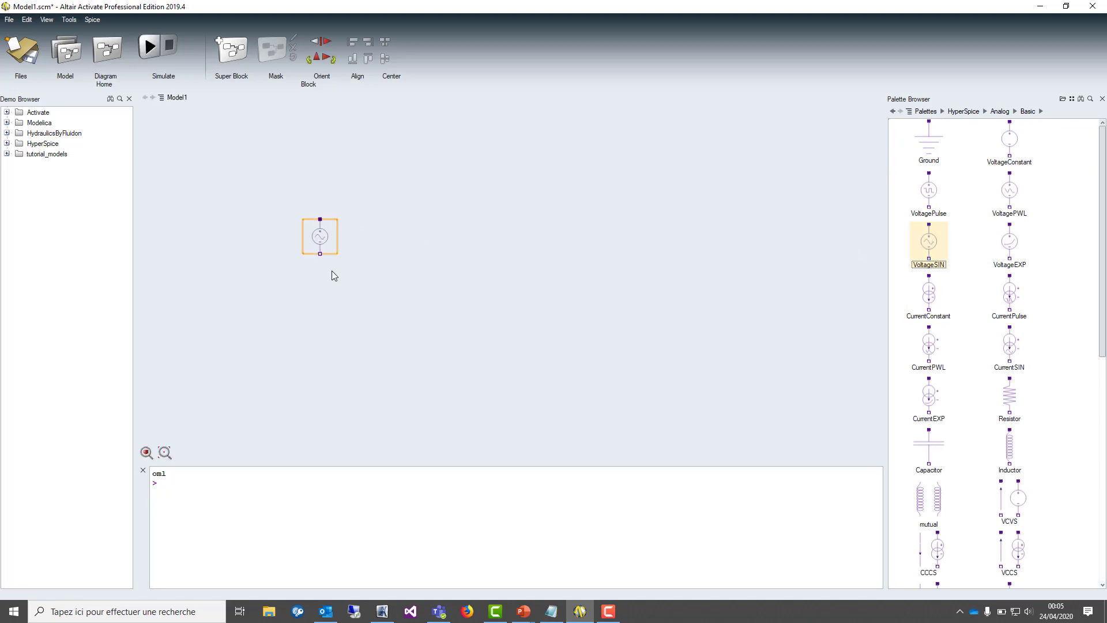
Step: Set the VoltageSIN source's signal frequency to 5
double_click(320, 239)
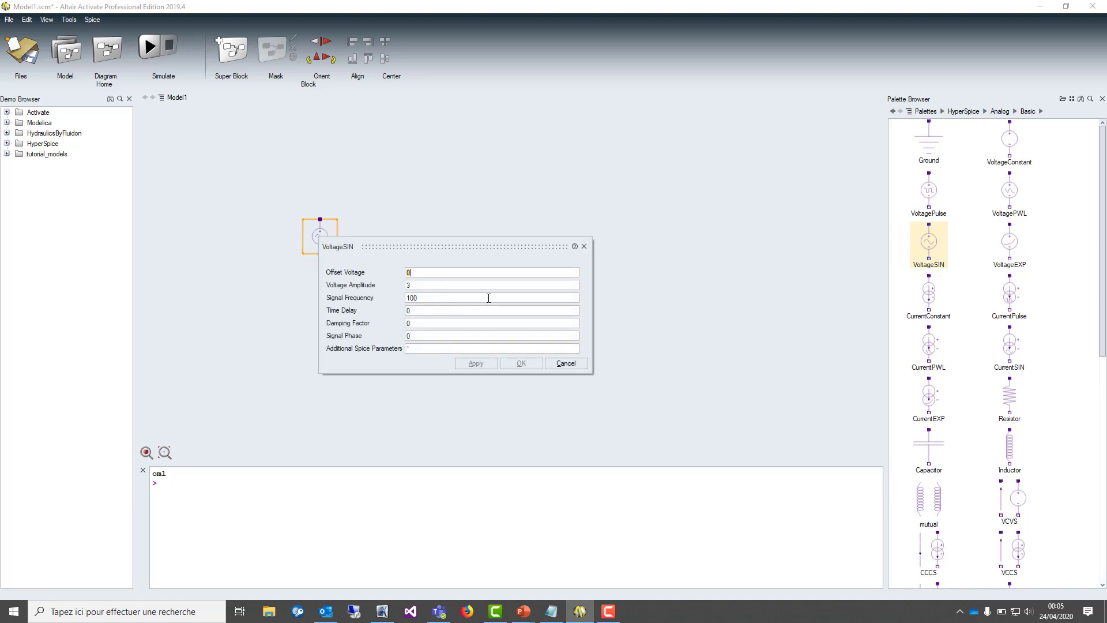
double_click(430, 299)
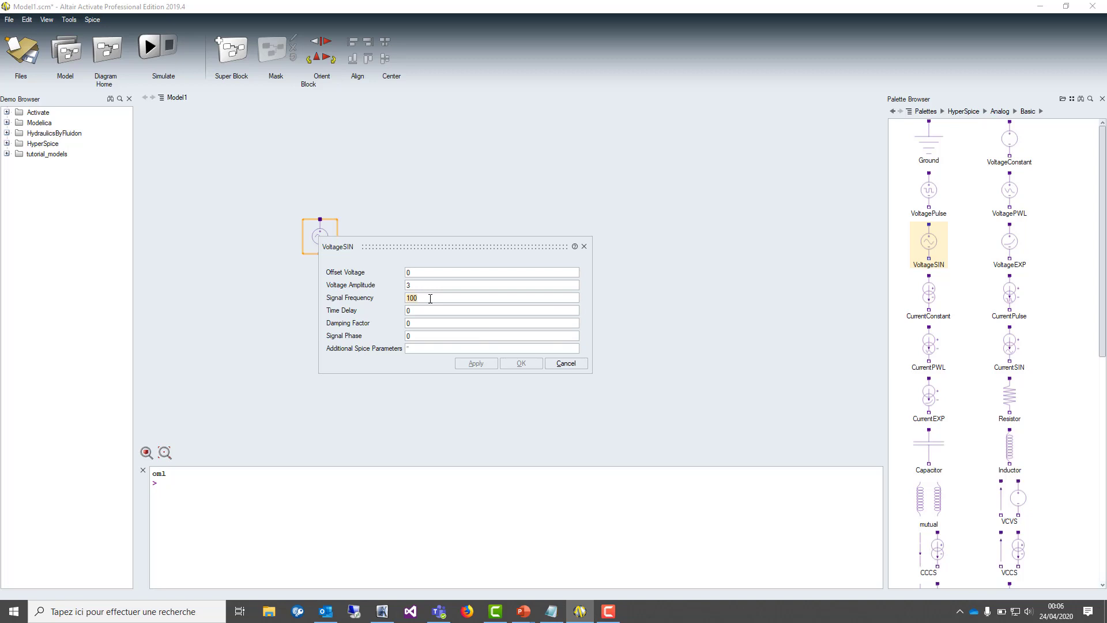
text(50)
click(522, 363)
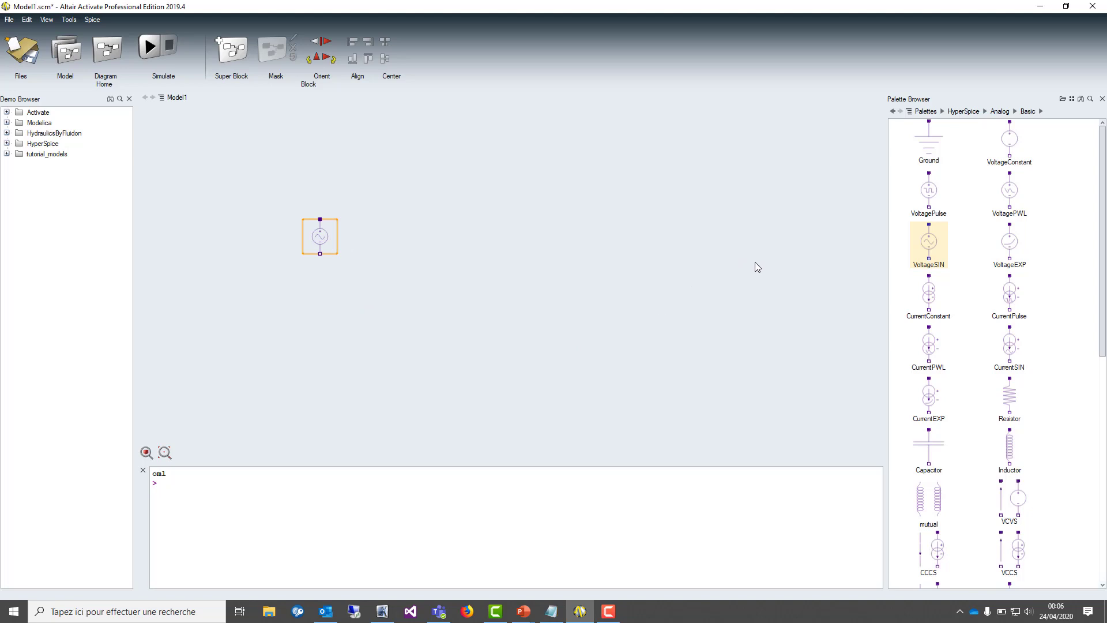
Step: Place a horizontally rotated resistor and a capacitor beside the sine source
drag(1009, 395, 415, 214)
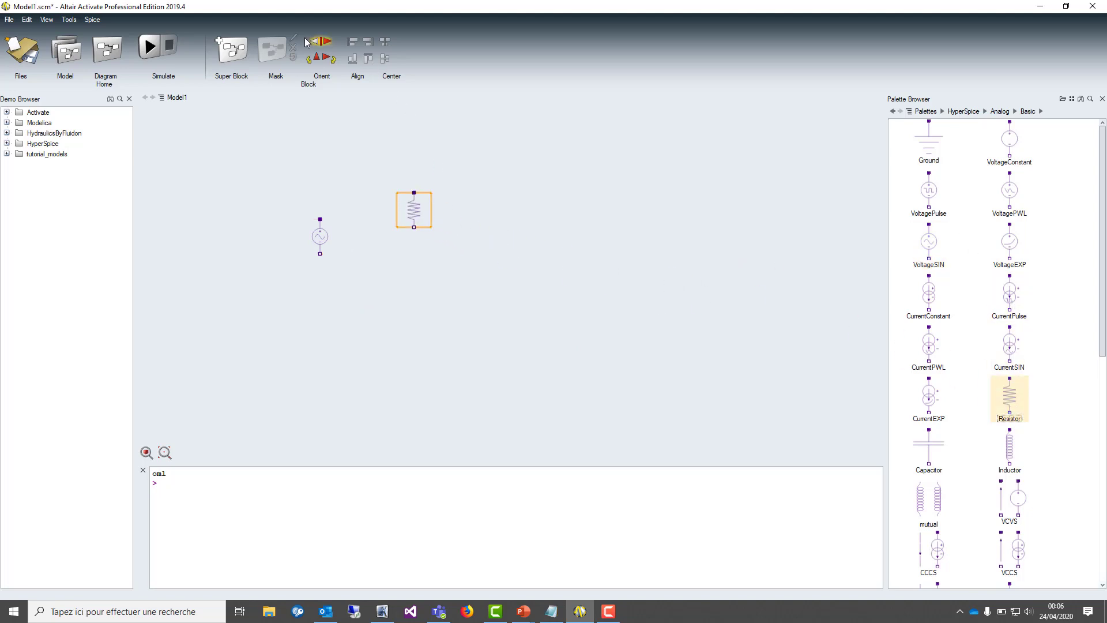
click(310, 58)
drag(425, 217, 411, 218)
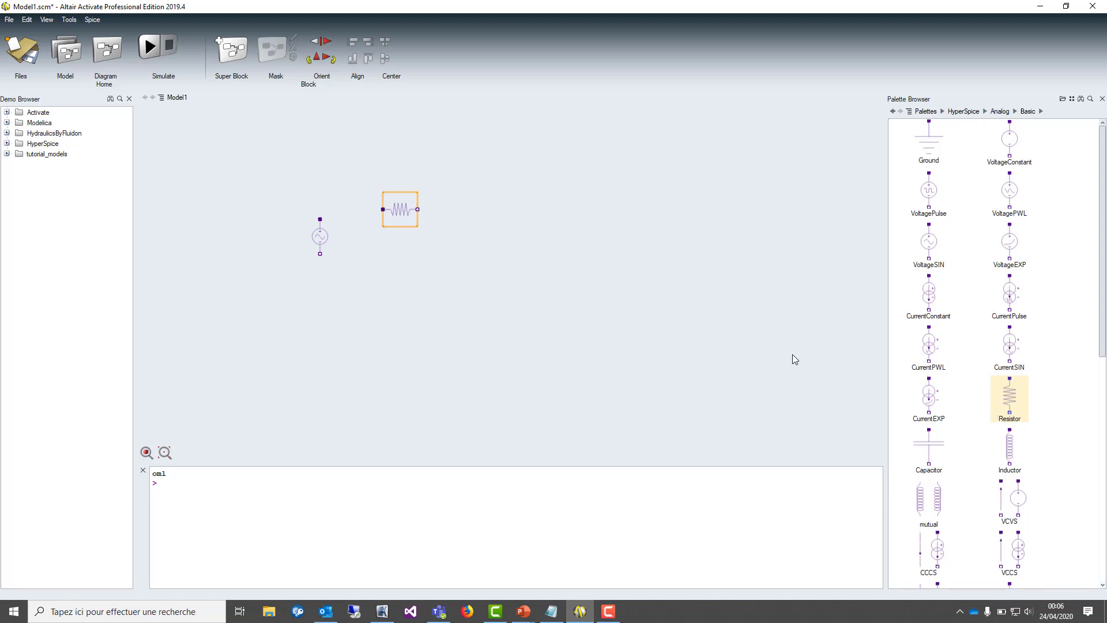
drag(929, 446, 610, 358)
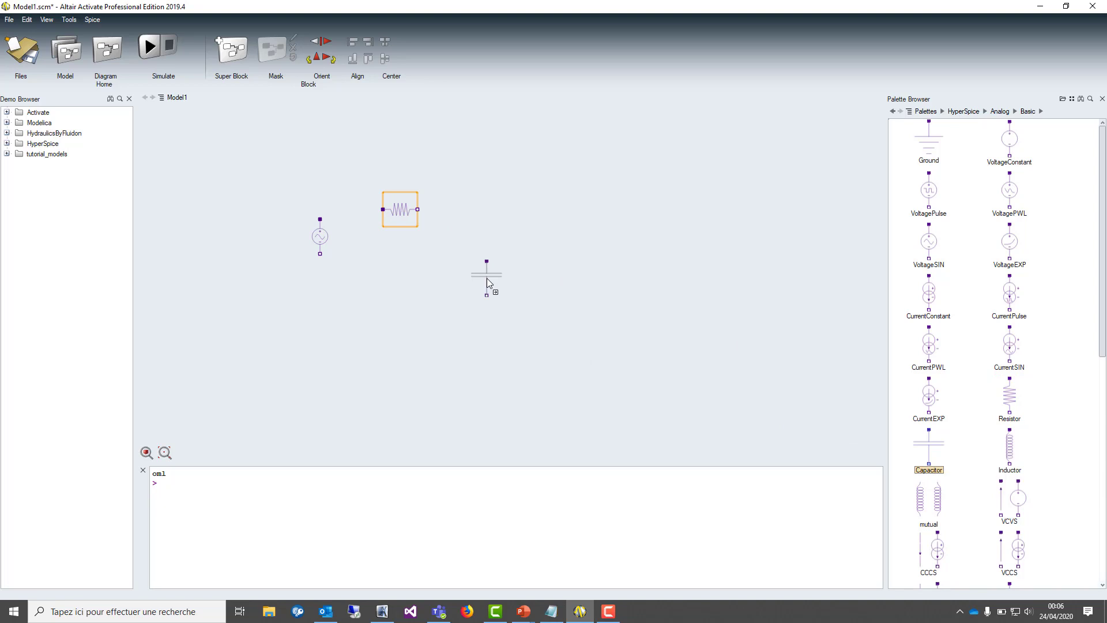
drag(459, 248, 459, 248)
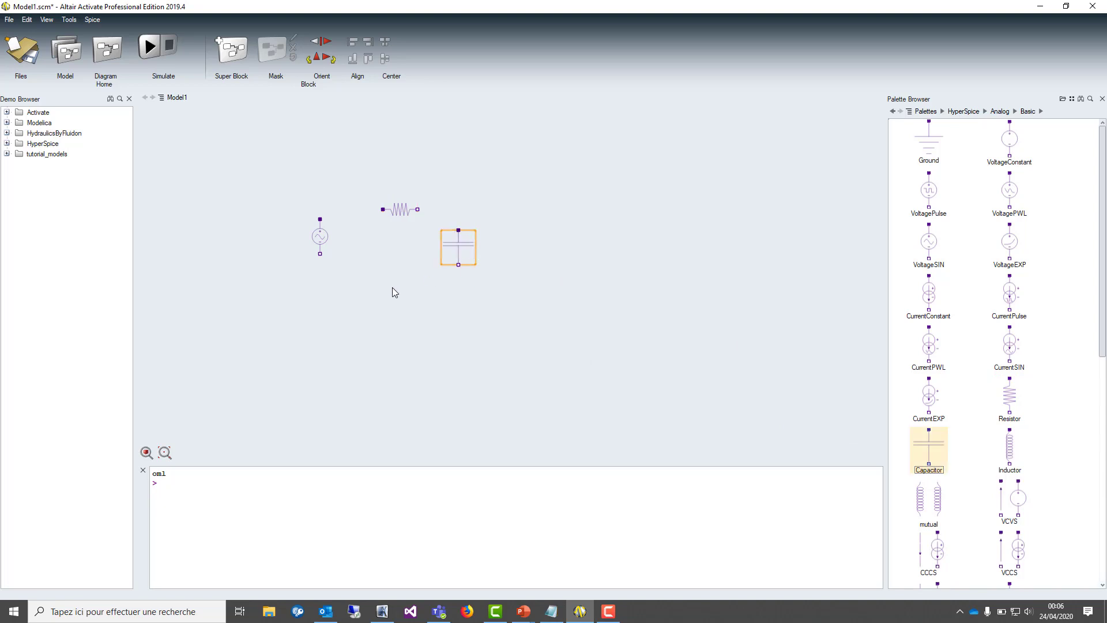
Step: Set the resistor's resistance to 1e3 ohms
double_click(401, 210)
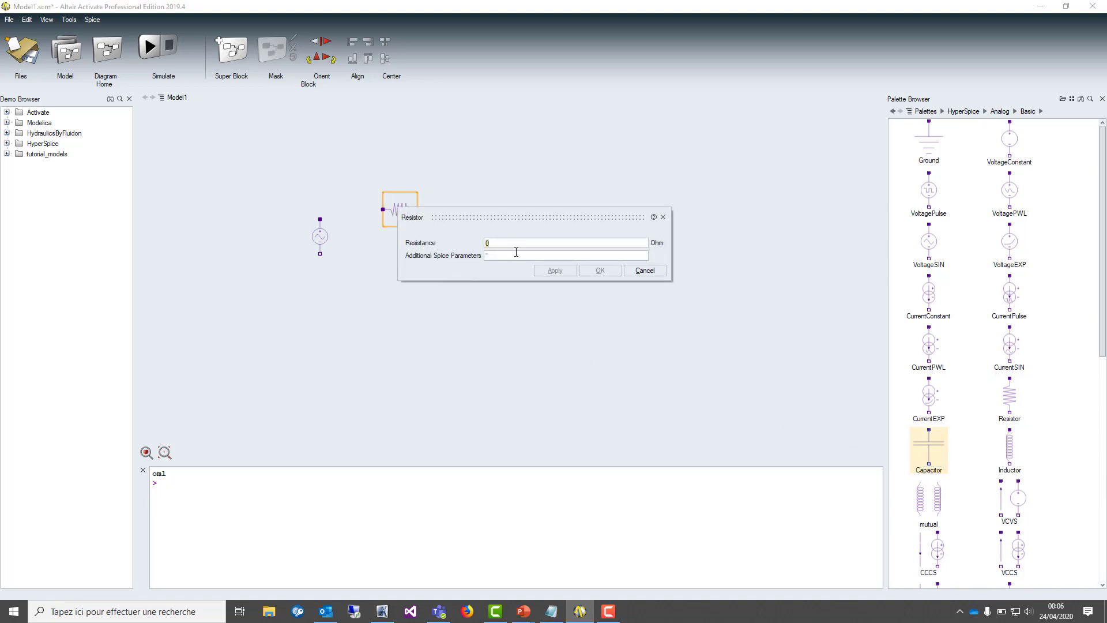
click(516, 241)
key(BackSpace)
text(1e3)
click(601, 270)
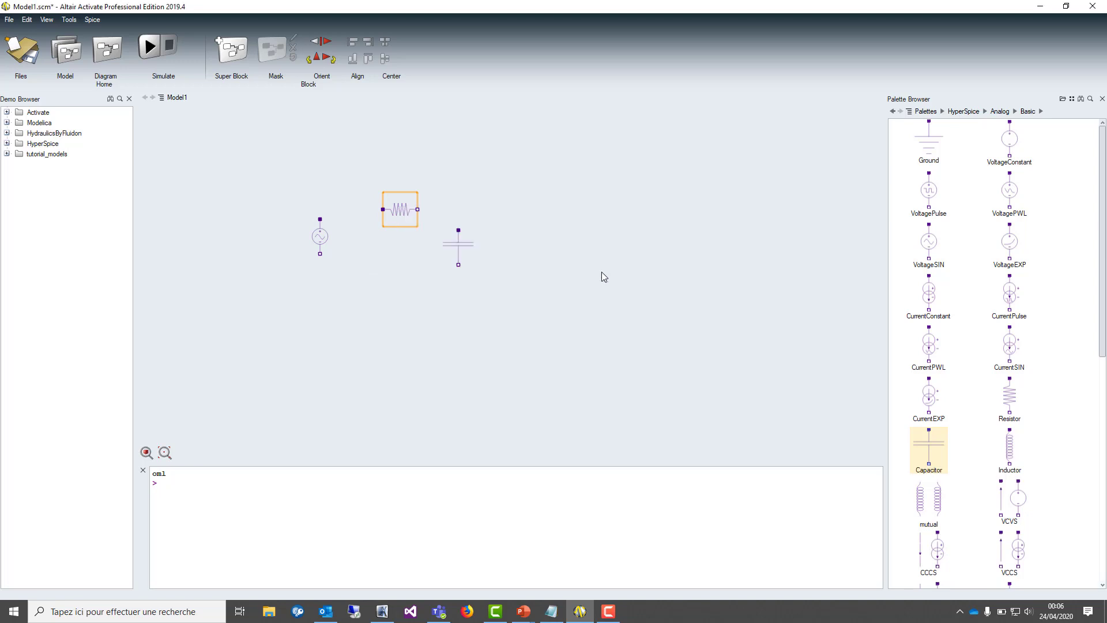
Step: Set the capacitor's capacitance to 1e-6 F
click(450, 254)
double_click(459, 242)
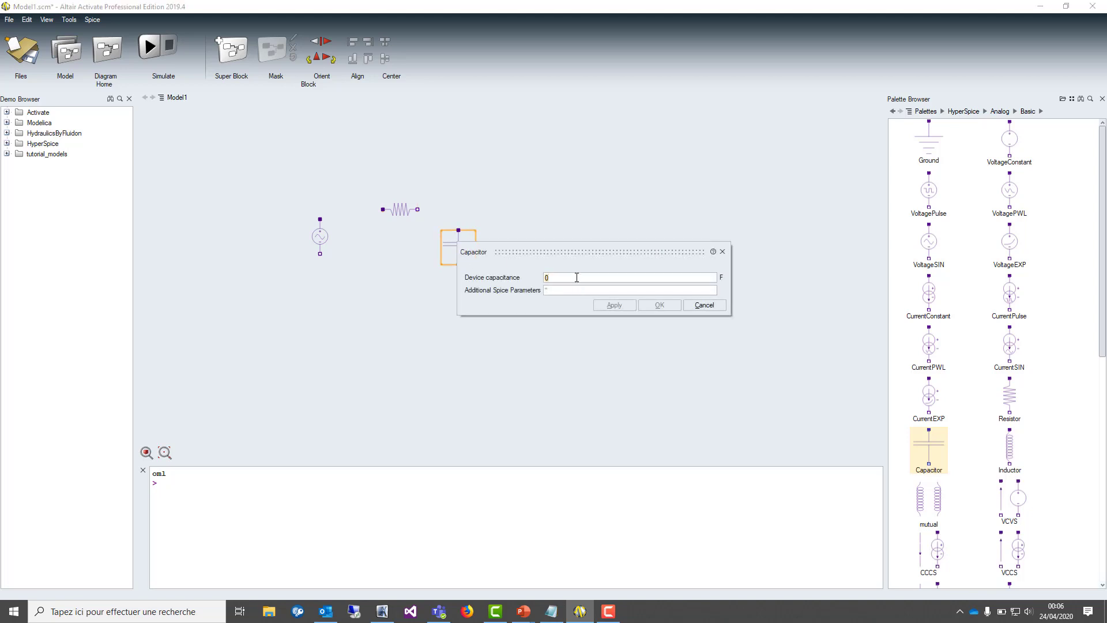
text(1e-6)
key(Return)
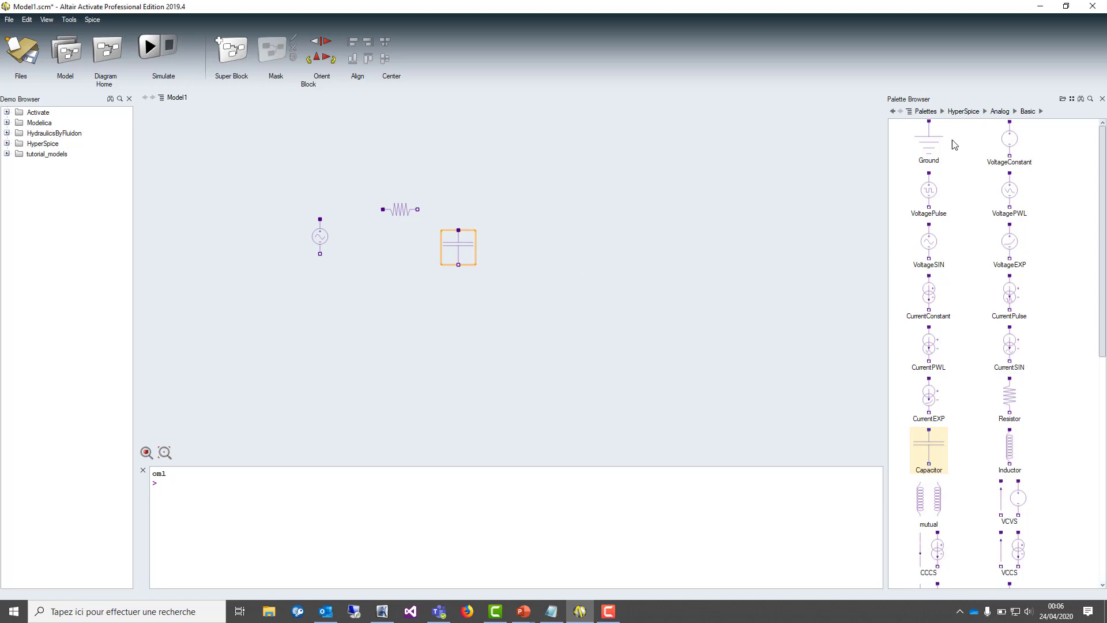
Step: Add a Ground block and wire source, resistor, capacitor and ground into a closed RC loop
drag(930, 139, 413, 312)
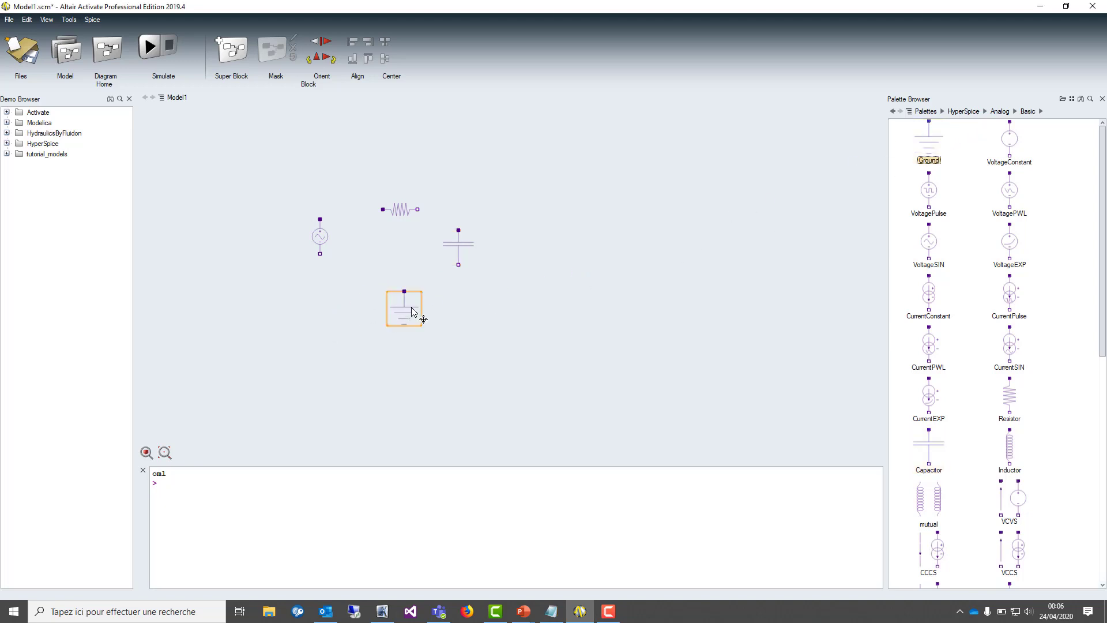
drag(459, 265, 404, 292)
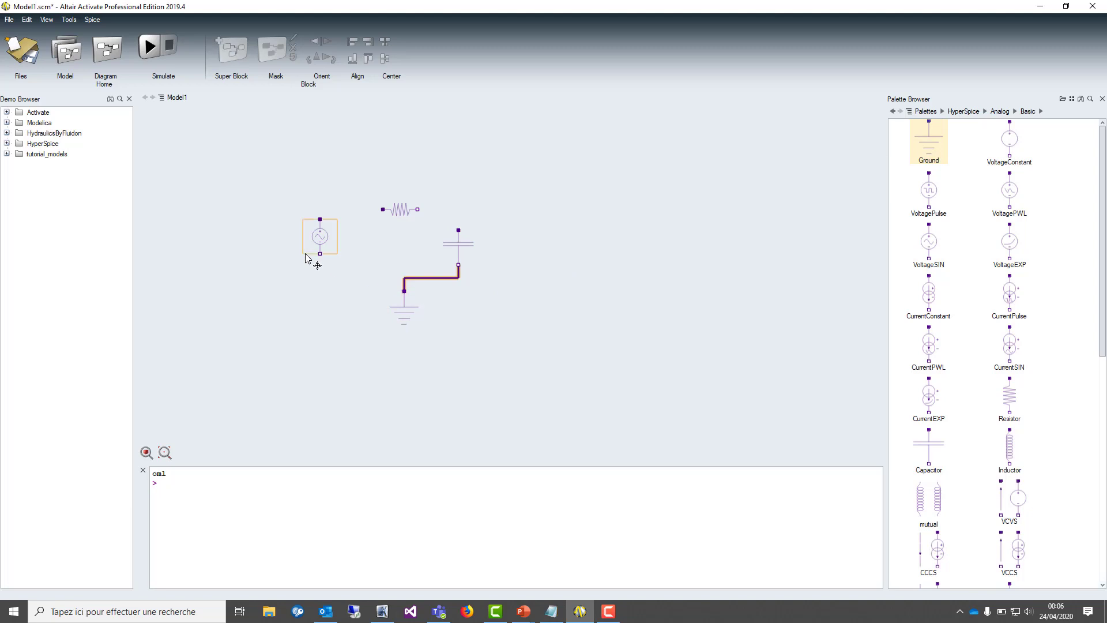
drag(320, 254, 407, 288)
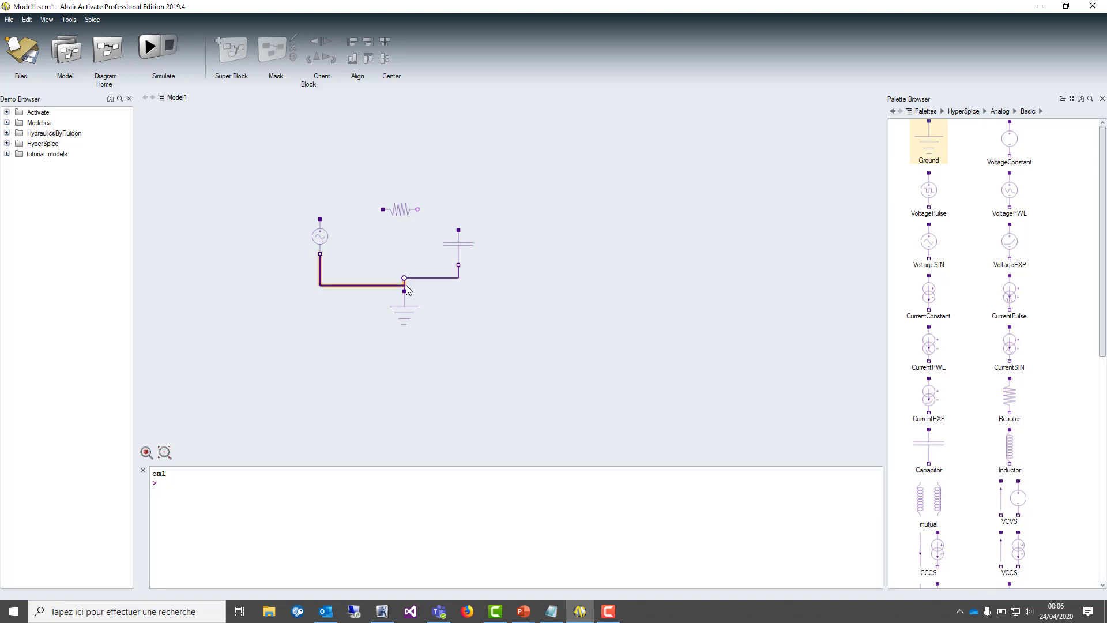
drag(383, 209, 320, 219)
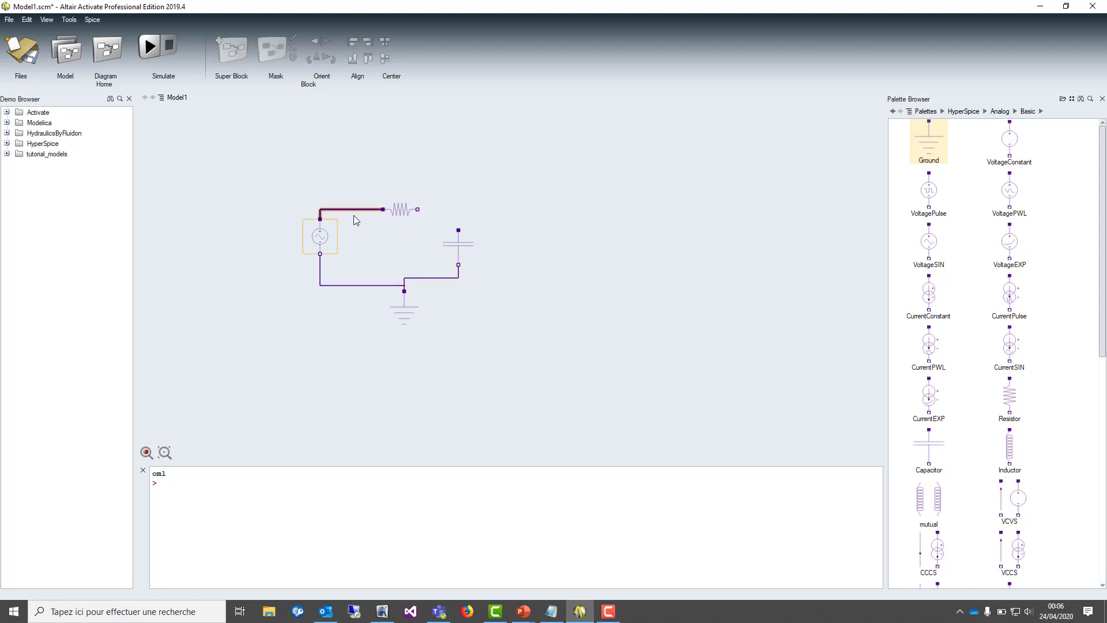
drag(418, 210, 458, 230)
Step: Add a SignalViewers Scope set to 2 inputs plotted on a single graph
click(926, 111)
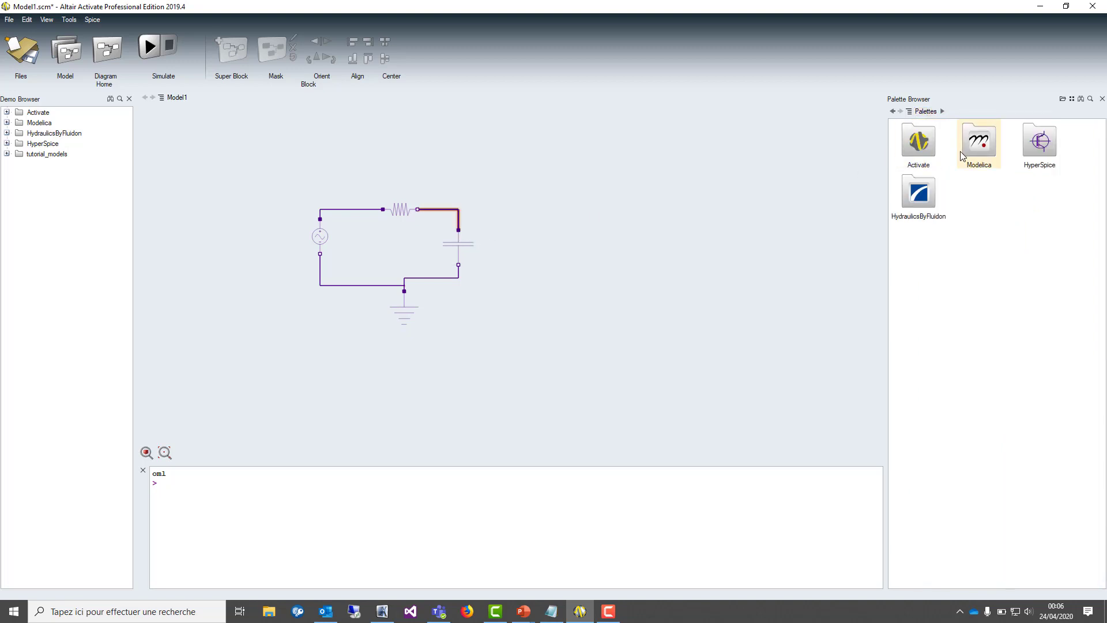
double_click(919, 141)
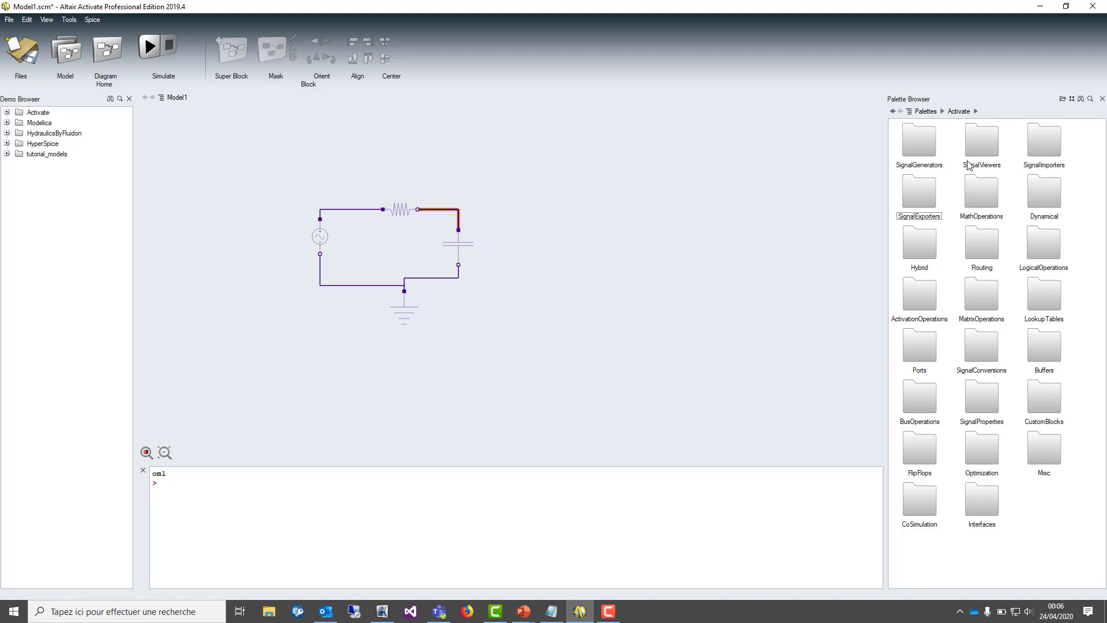
double_click(969, 165)
drag(921, 136, 591, 199)
right_click(590, 198)
click(634, 207)
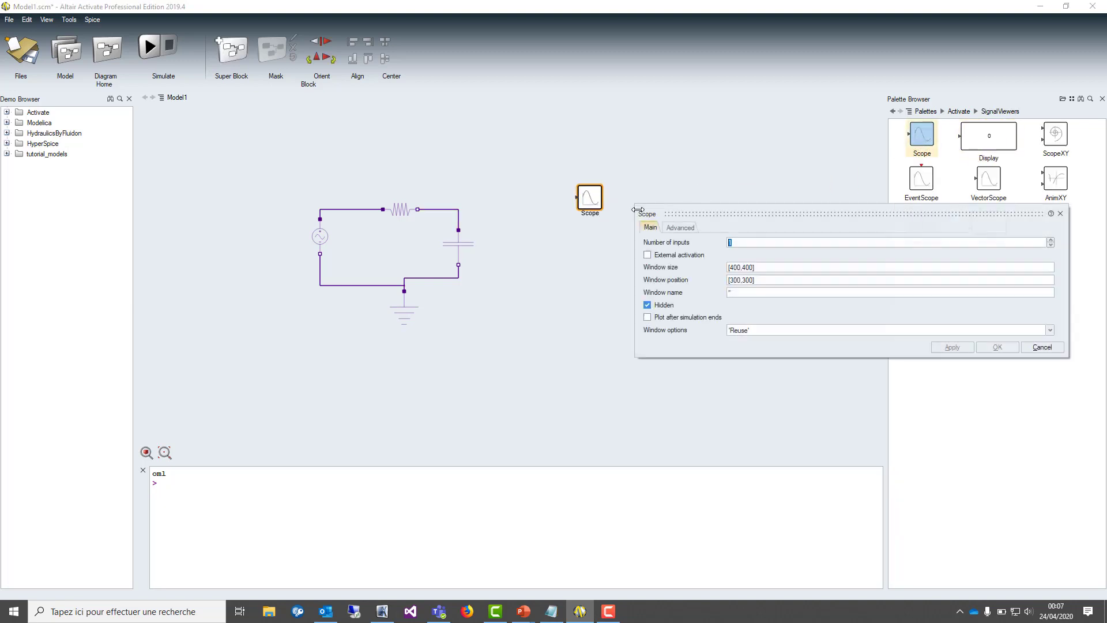
click(1051, 240)
click(676, 228)
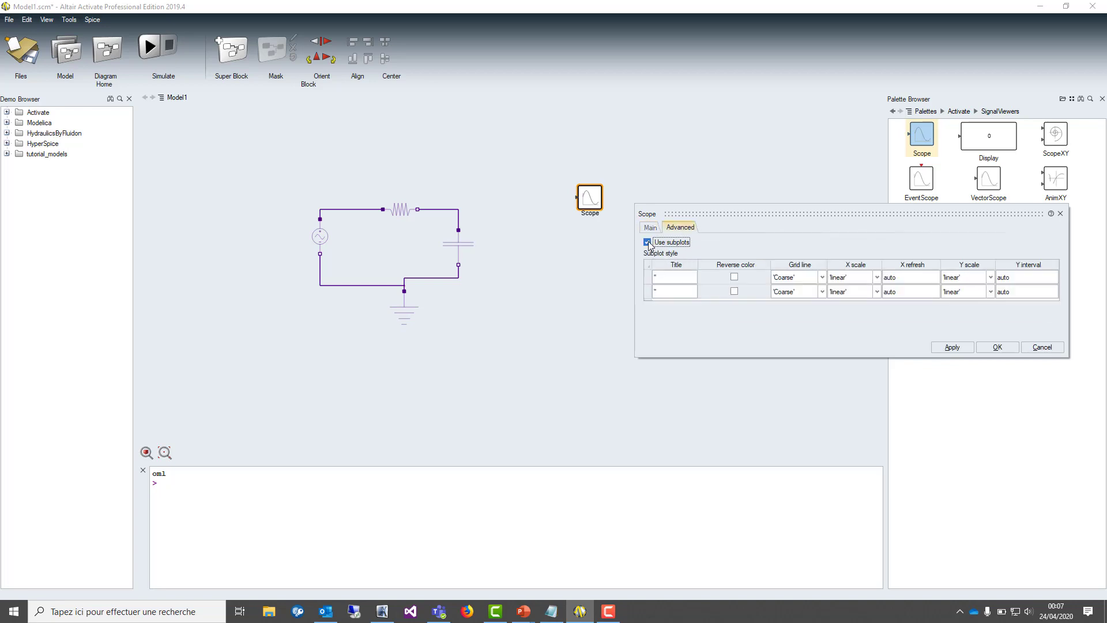
click(659, 245)
click(987, 409)
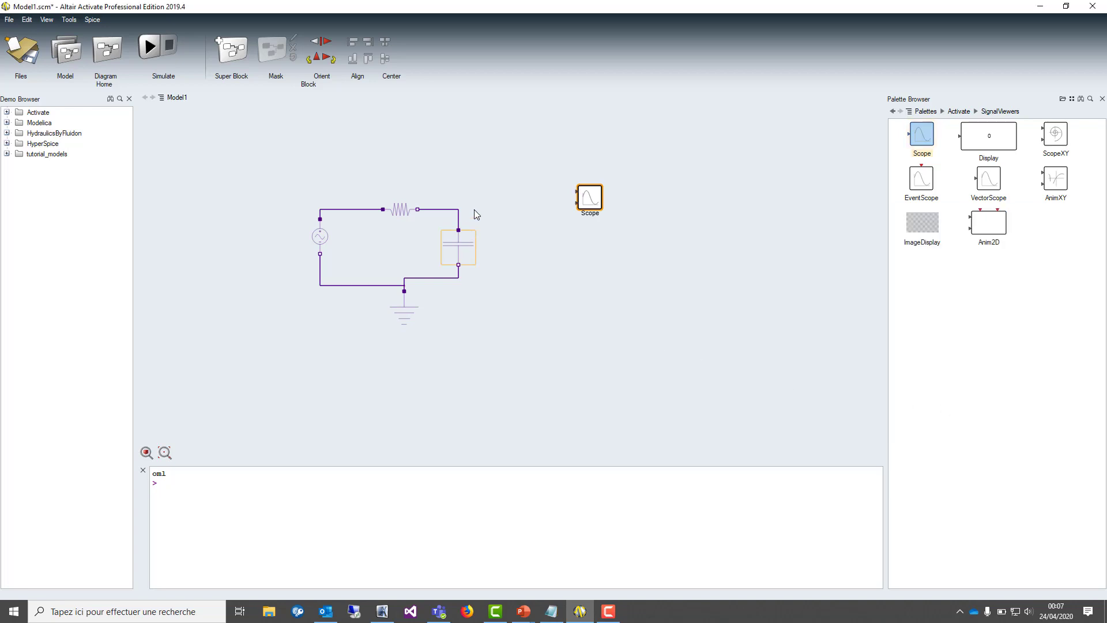
Step: Wire the source voltage and capacitor voltage to the Scope's two inputs
mouse_move(576, 191)
mouse_down()
mouse_move(451, 182)
mouse_move(317, 199)
mouse_move(321, 214)
mouse_up()
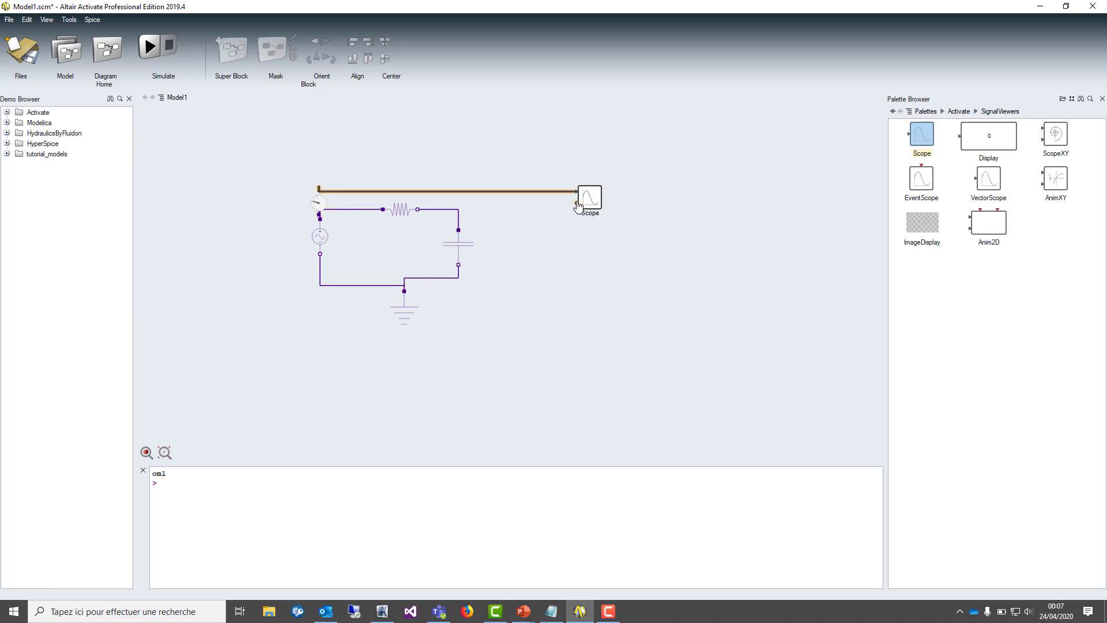
drag(577, 203, 462, 212)
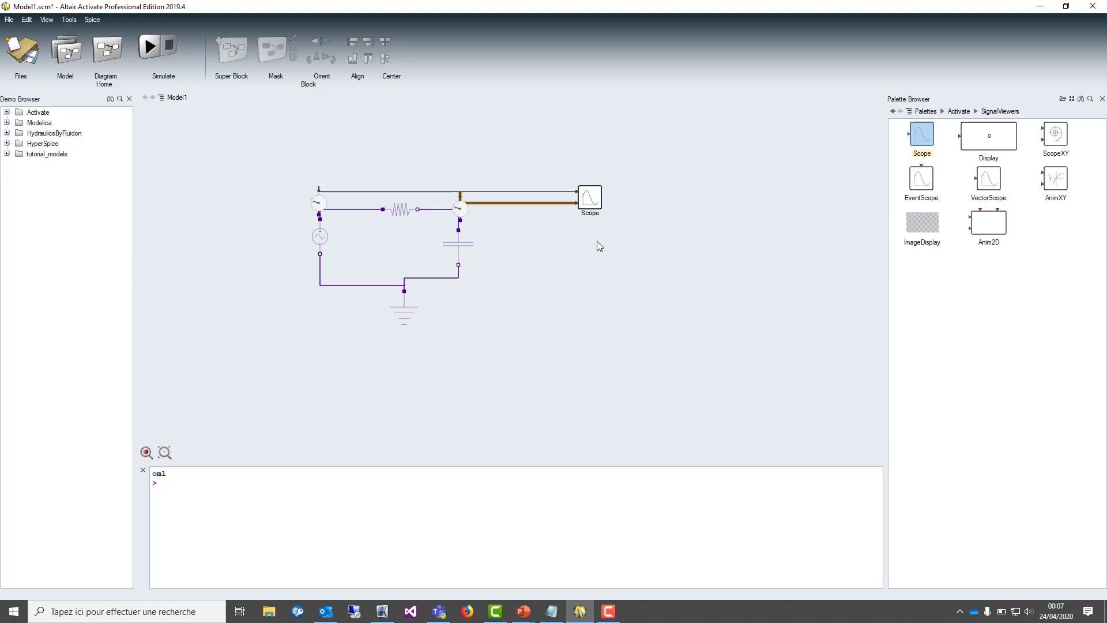
drag(594, 199, 606, 171)
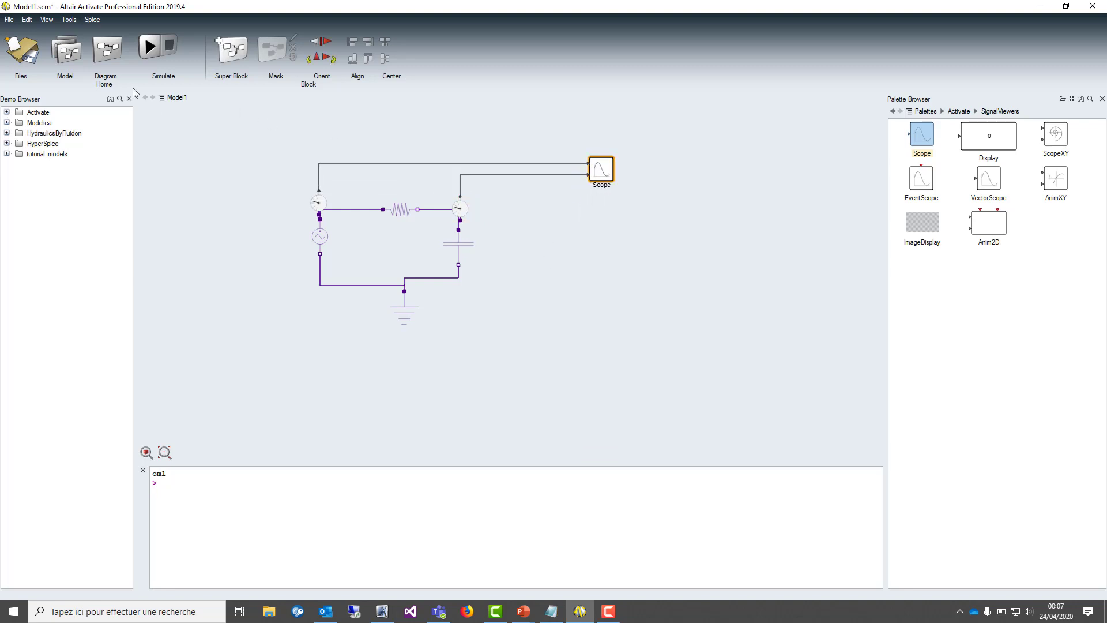
Step: Run the RC simulation and enlarge the Scope plot beside the diagram
click(186, 58)
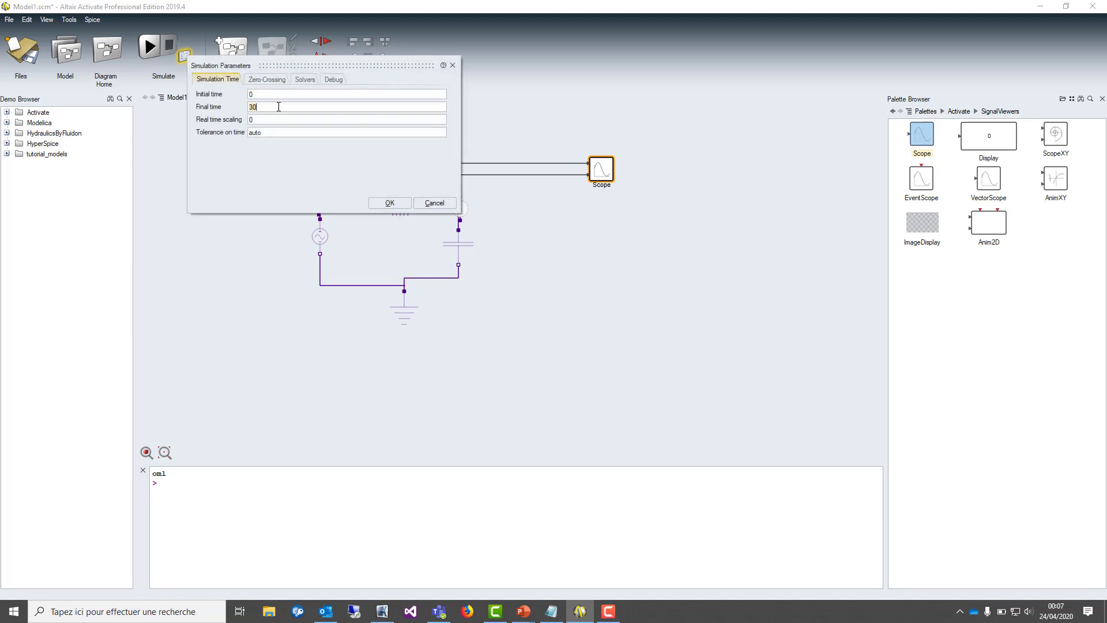
click(390, 203)
click(151, 51)
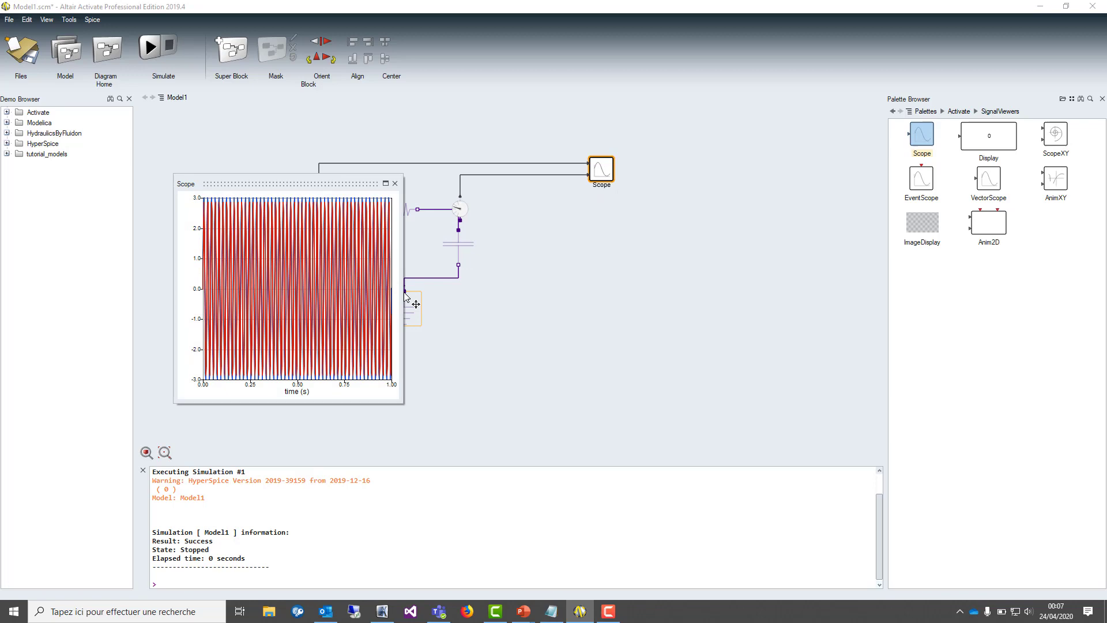
drag(404, 295, 635, 295)
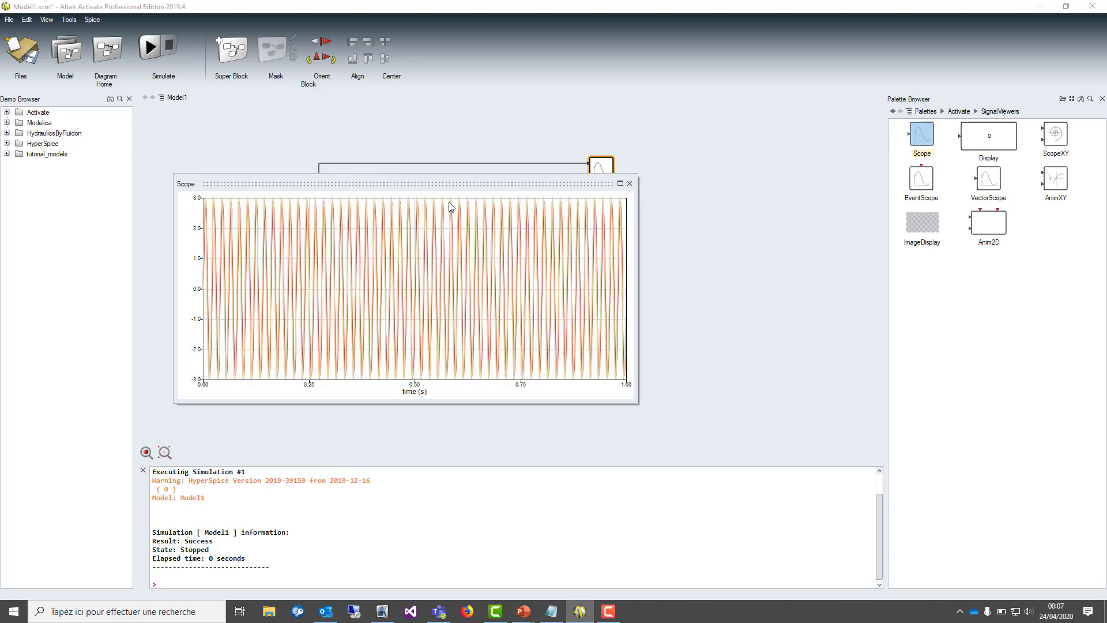
mouse_move(438, 181)
mouse_down()
mouse_move(603, 262)
mouse_move(606, 248)
mouse_up()
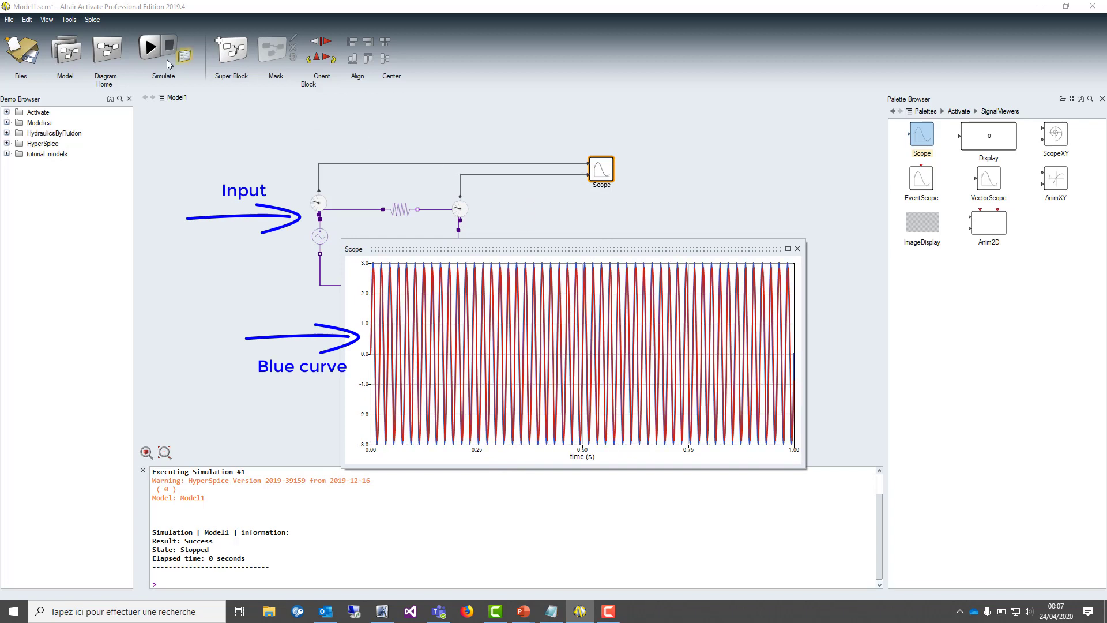
Step: Set the final simulation time to 0.25 s and rerun the simulation
click(185, 55)
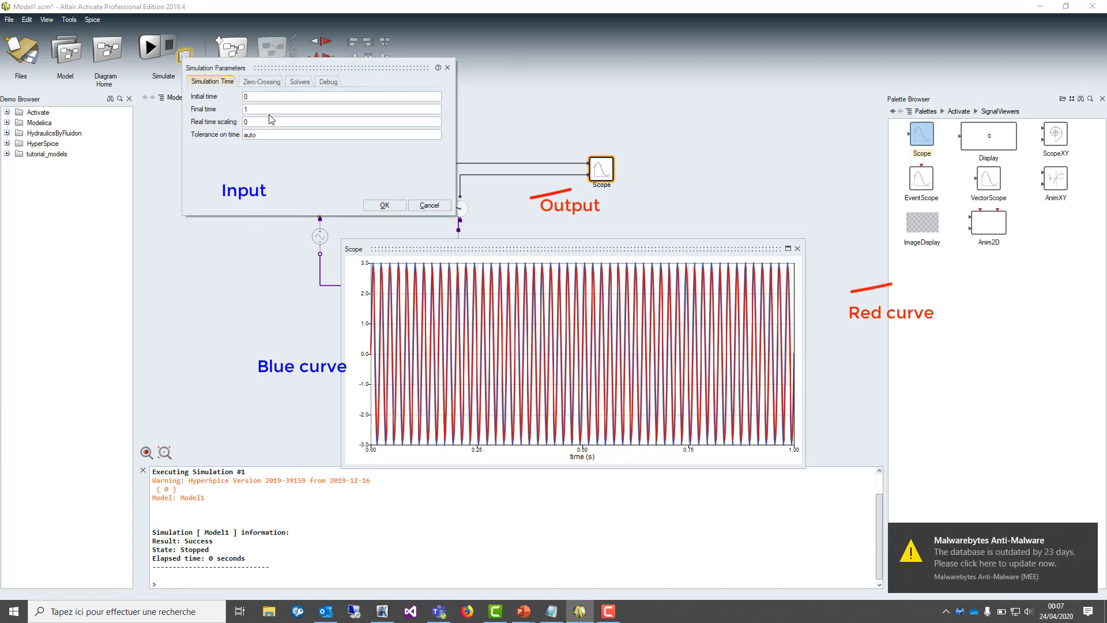
key(BackSpace)
text(0.25)
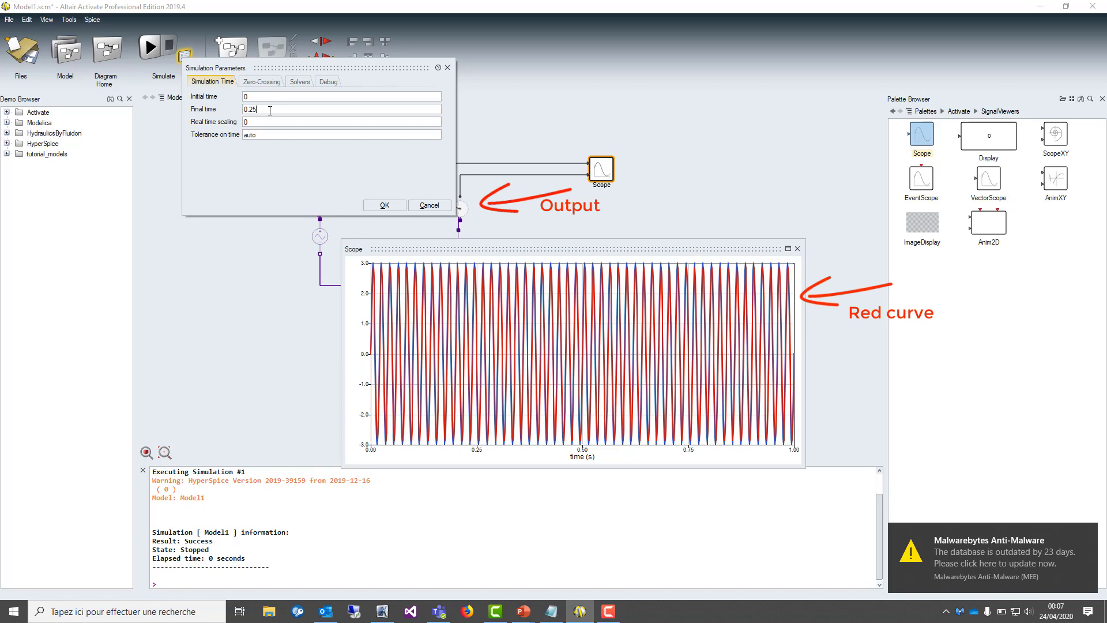
key(Return)
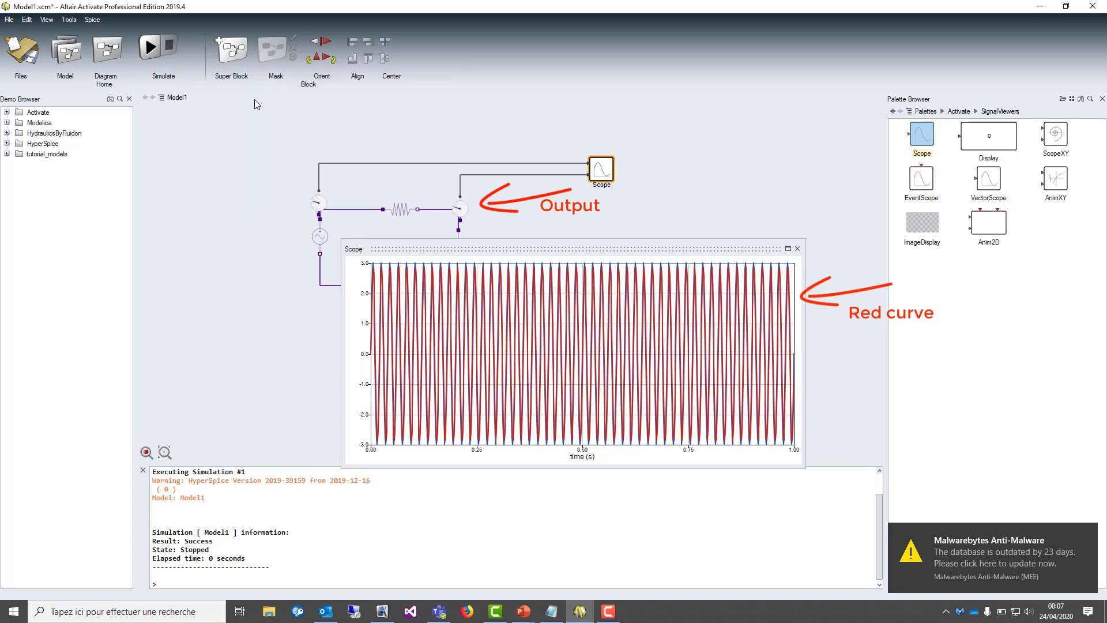
click(148, 49)
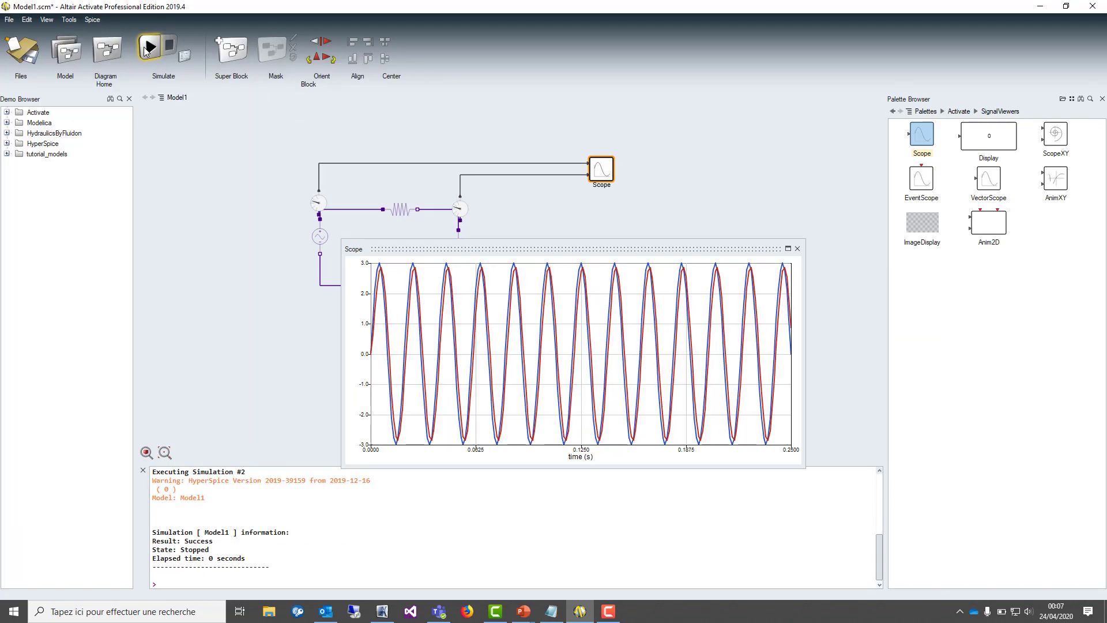
drag(468, 250, 423, 299)
Step: Change the capacitor to 10e-6 F and rerun the RC simulation
double_click(470, 253)
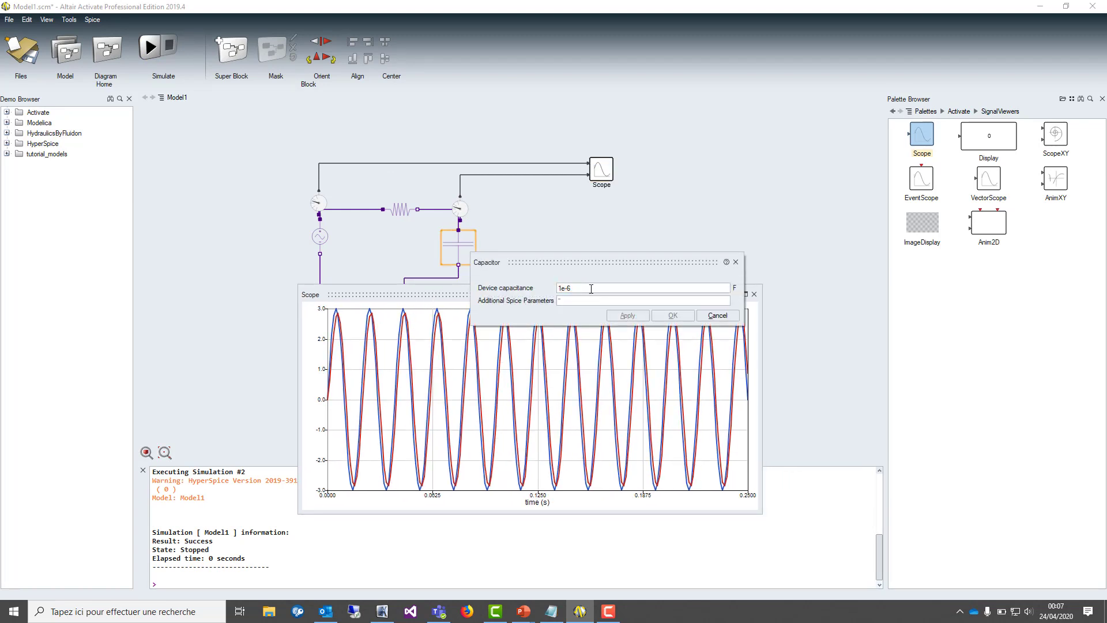
text(0)
click(674, 317)
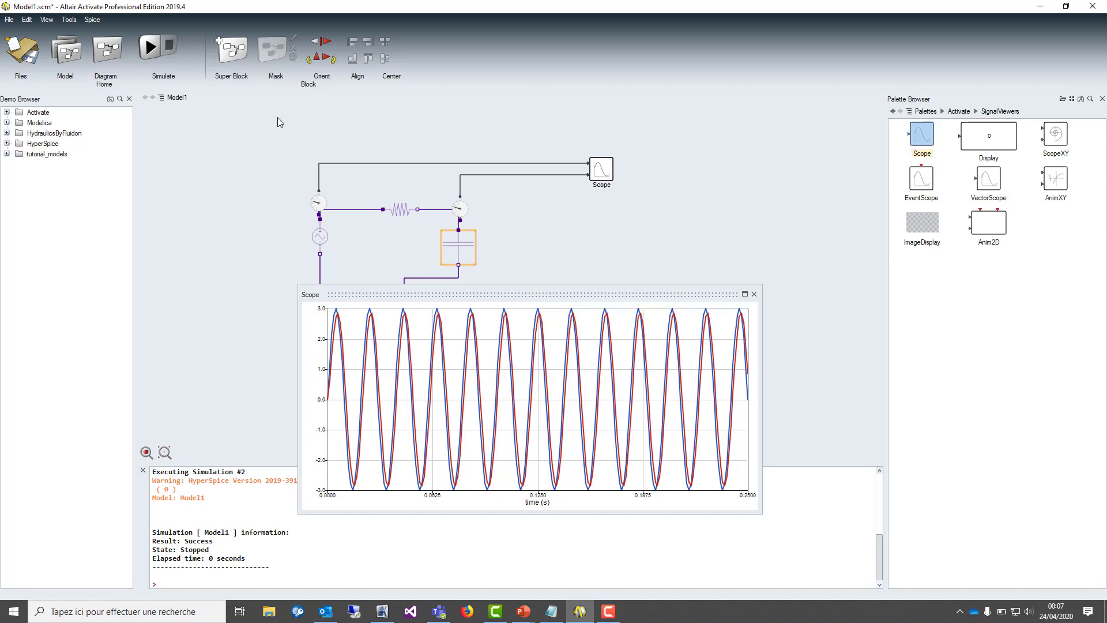
click(151, 46)
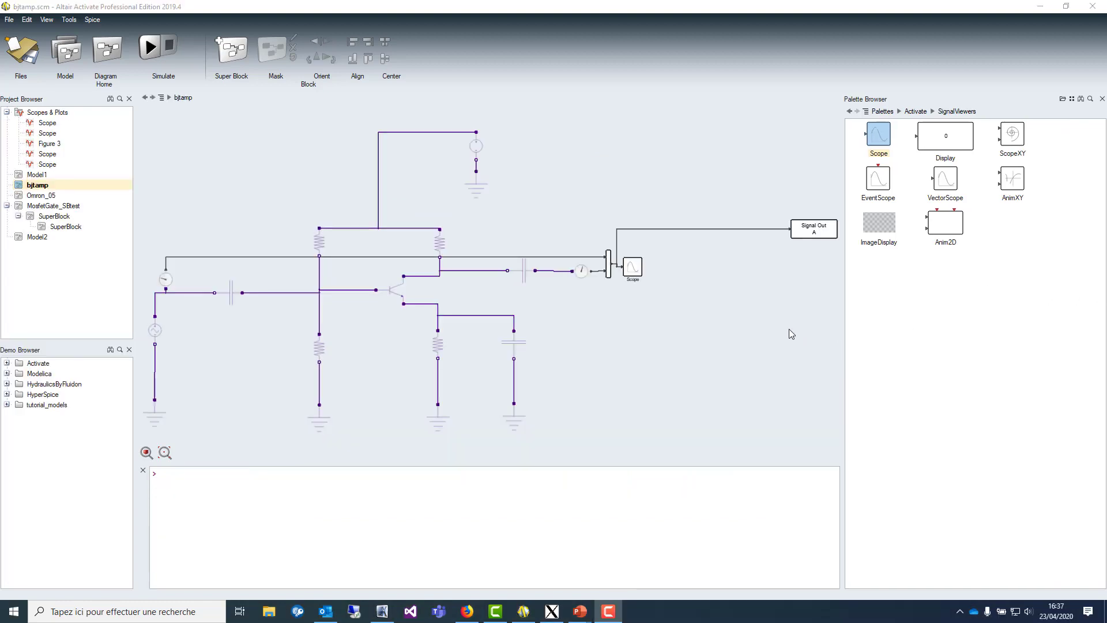
Step: Review the BJTNPN and Signal Out parameters without changes, then run the bjtamp simulation
double_click(387, 295)
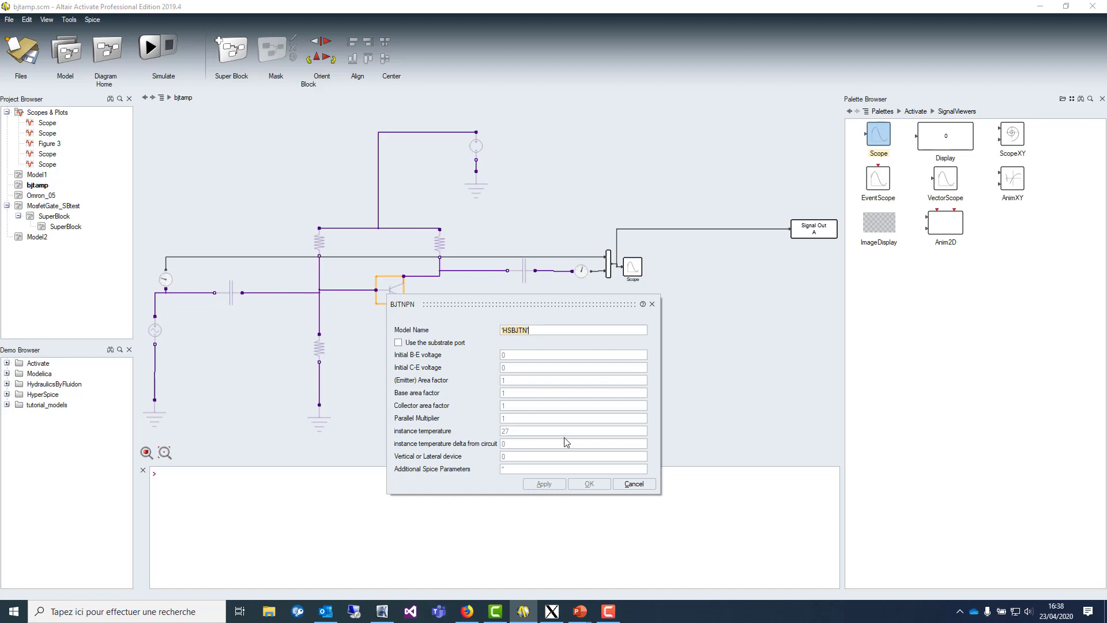
click(634, 484)
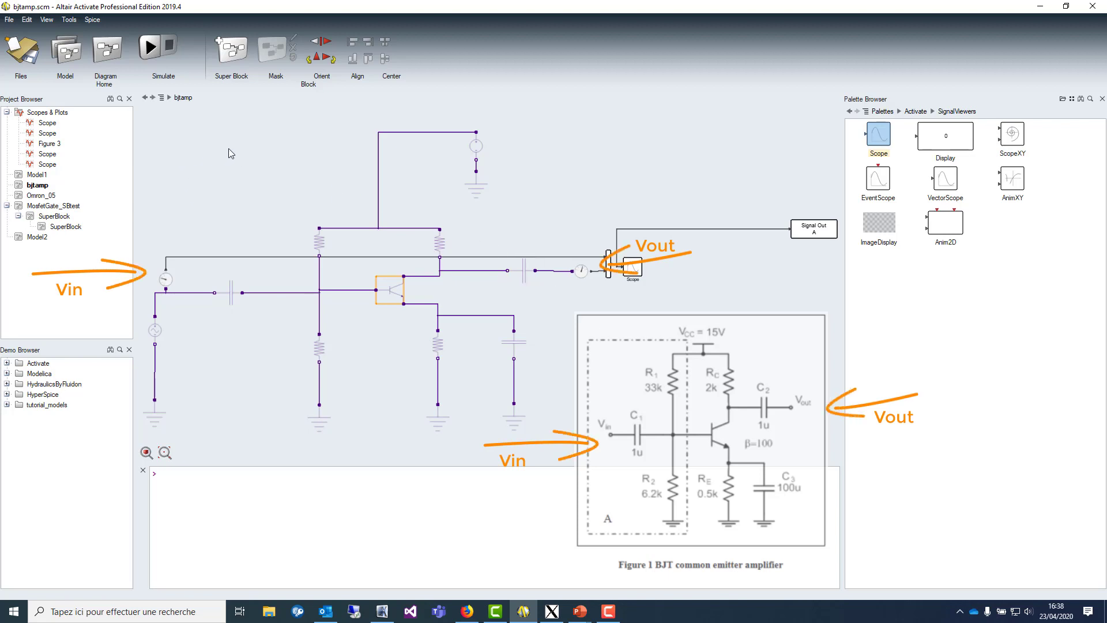
click(811, 229)
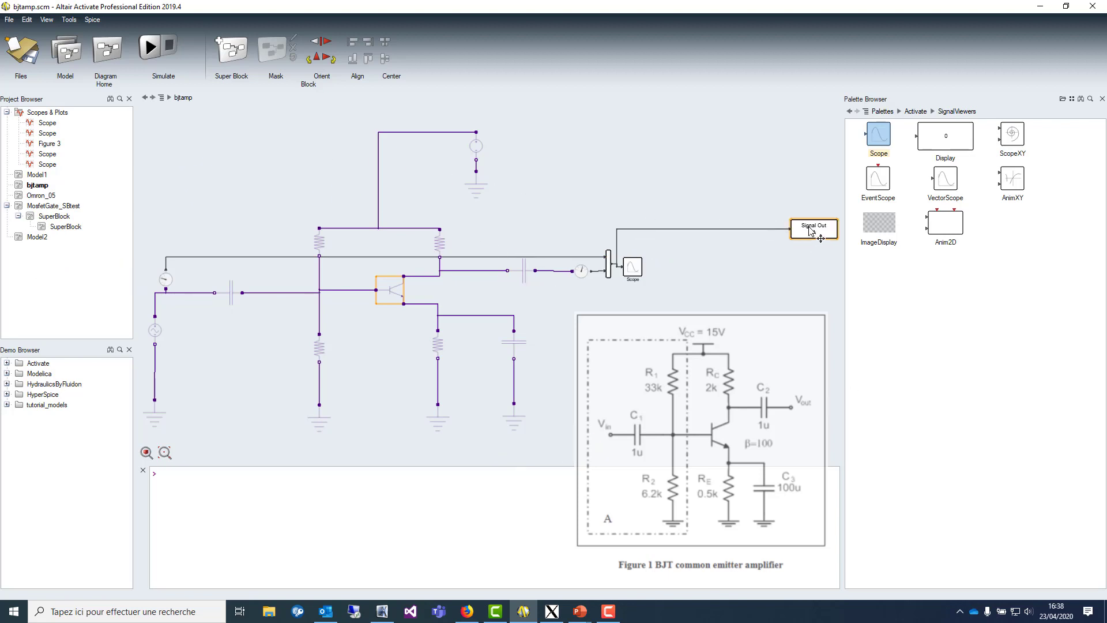
double_click(810, 228)
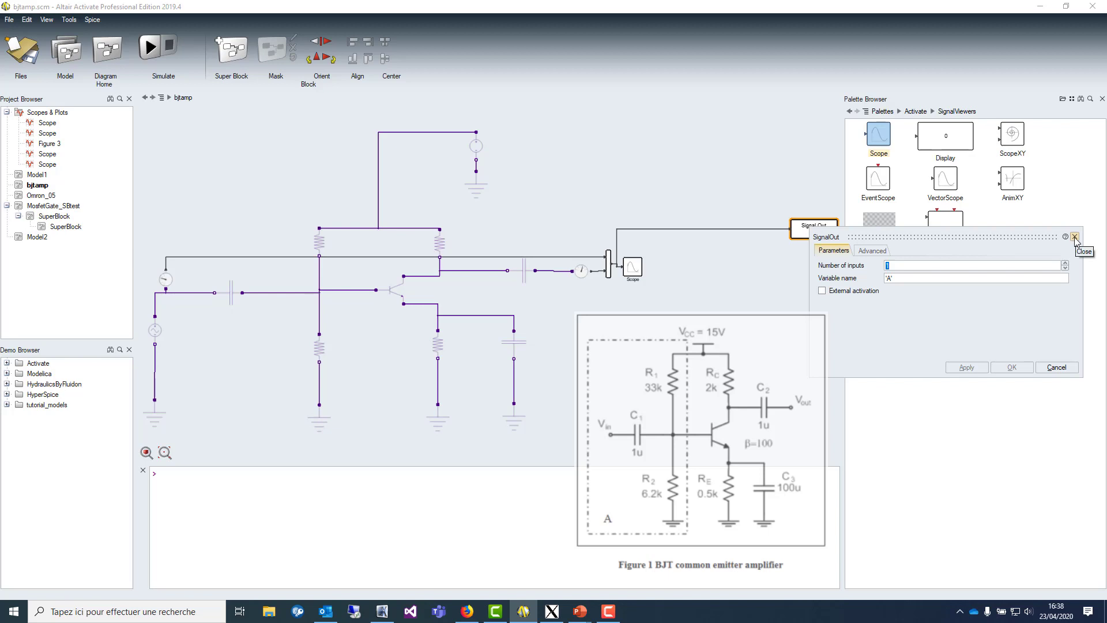
click(1075, 237)
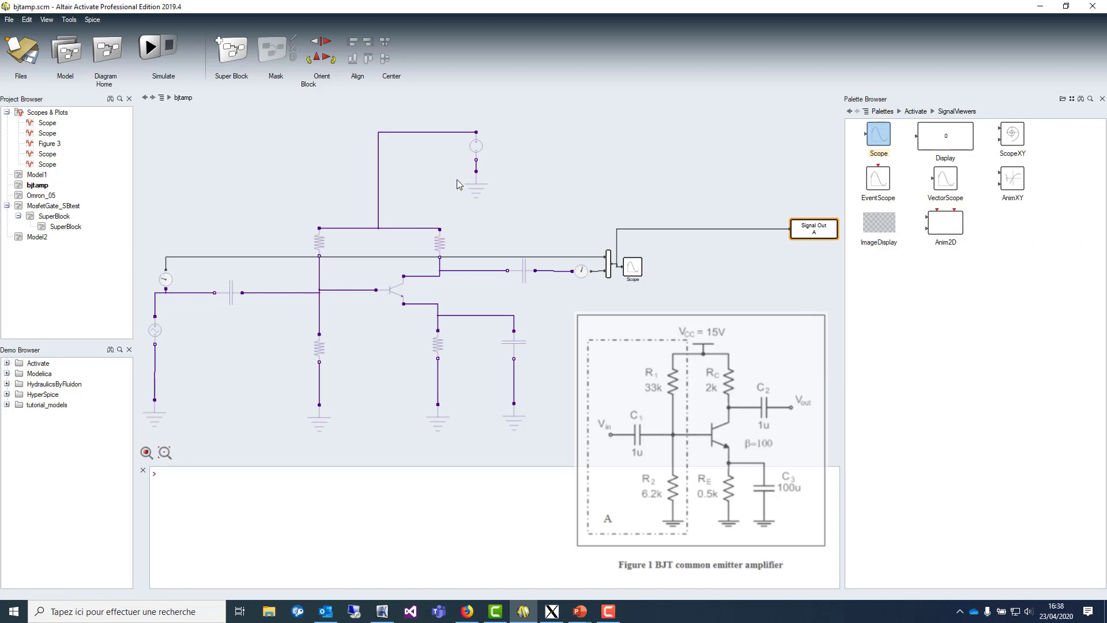
click(151, 49)
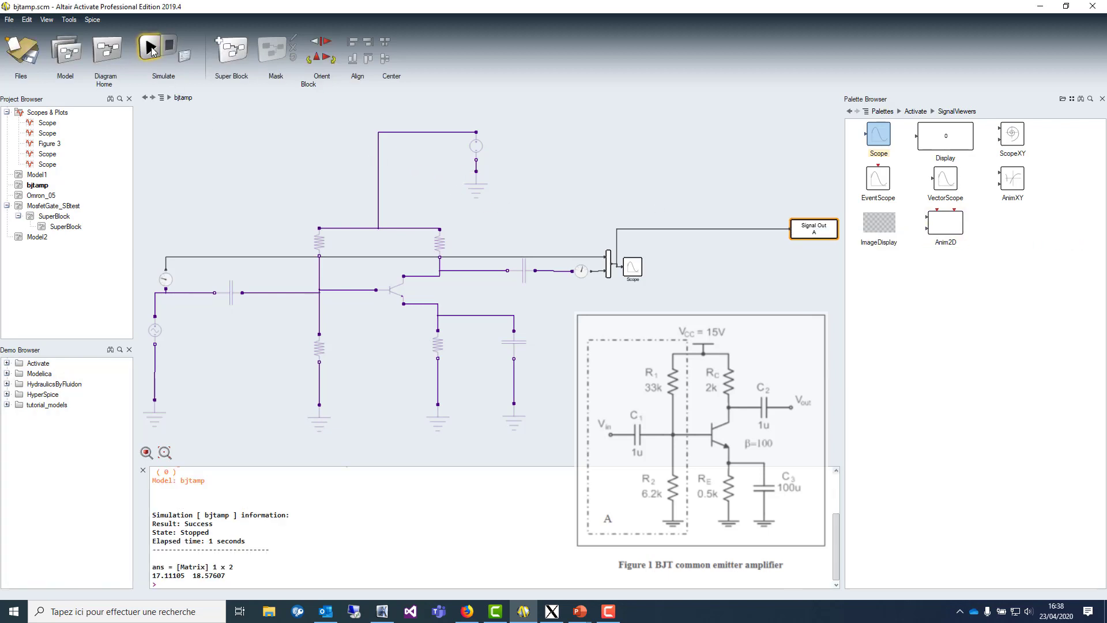
double_click(634, 268)
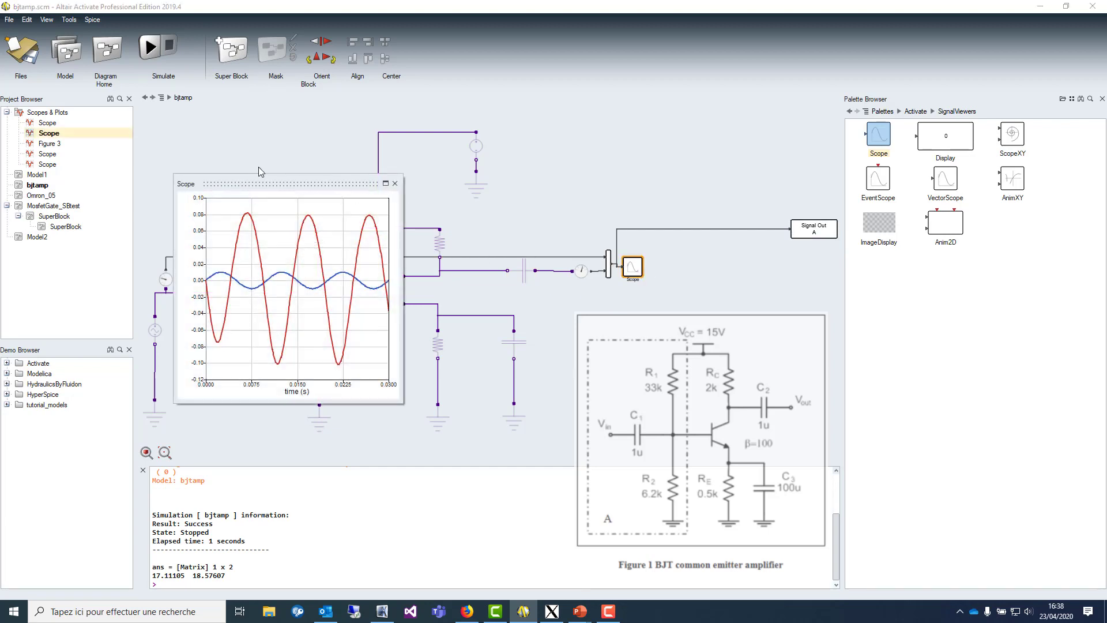
drag(252, 186, 653, 319)
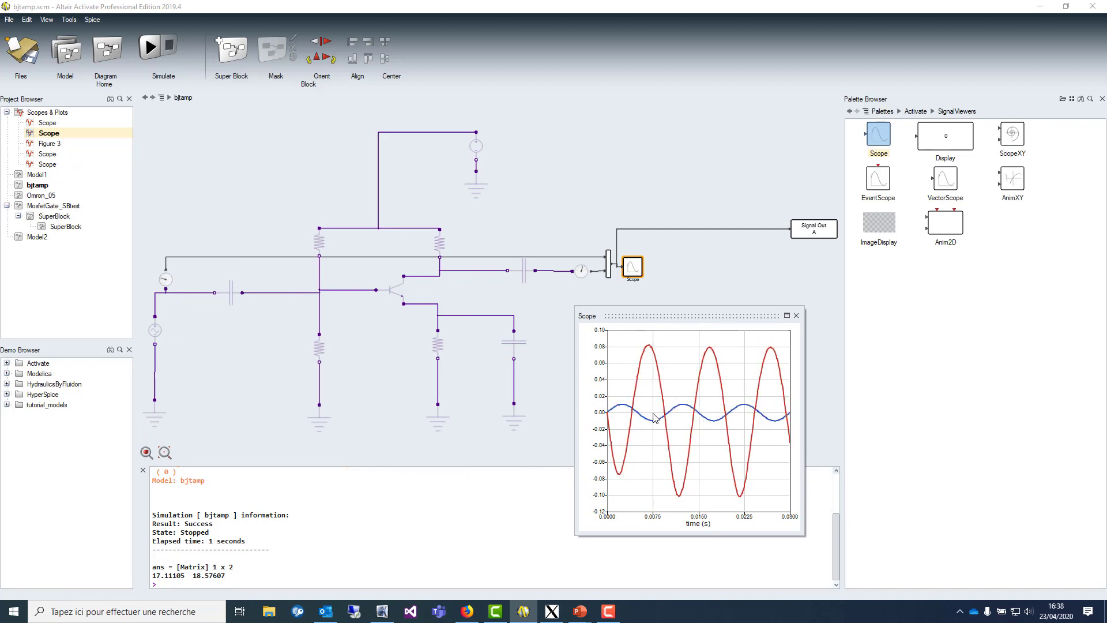
drag(676, 402, 649, 437)
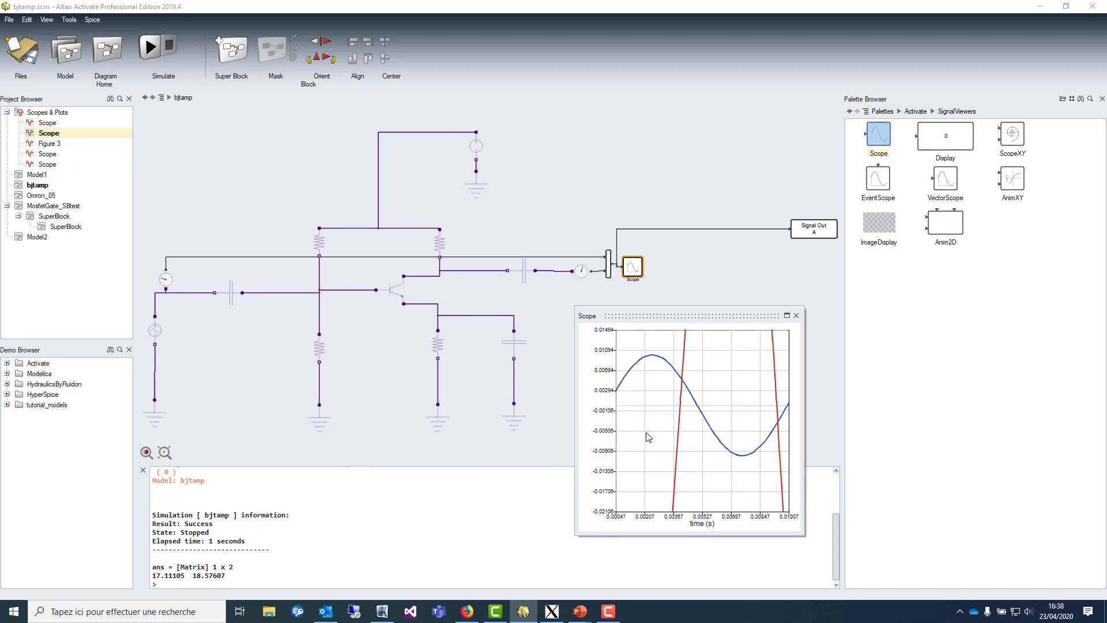
drag(694, 379, 655, 437)
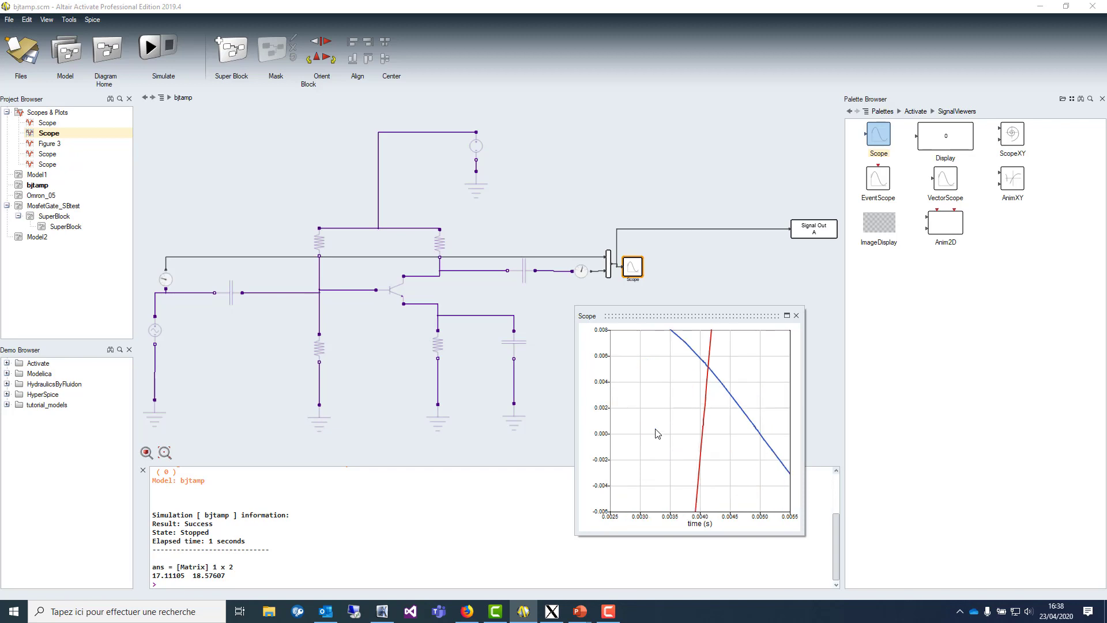
double_click(697, 402)
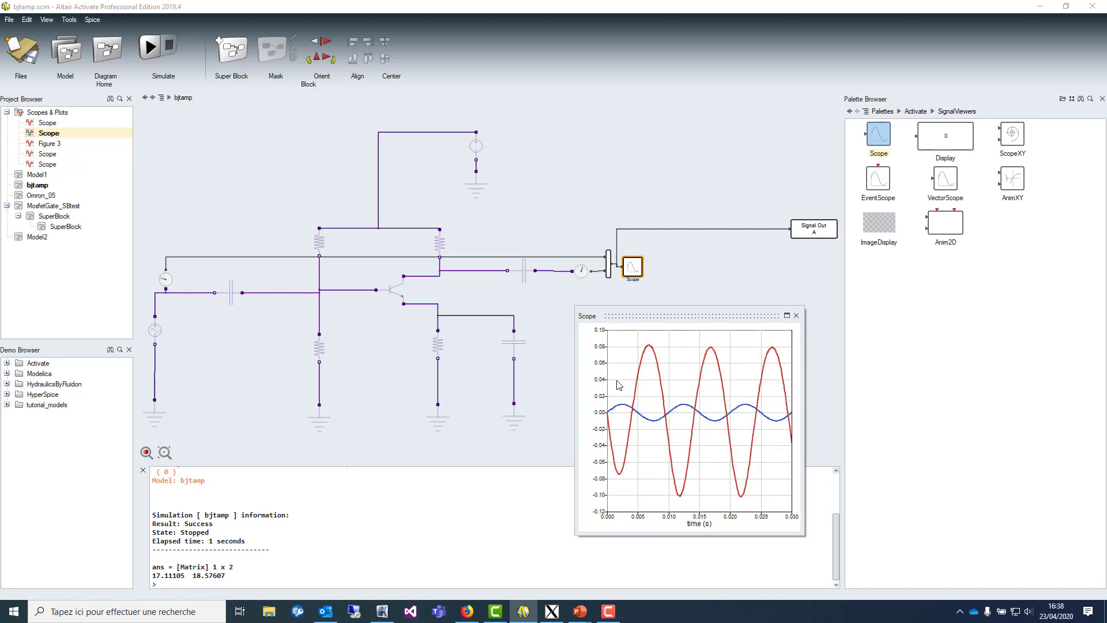
drag(618, 384, 686, 439)
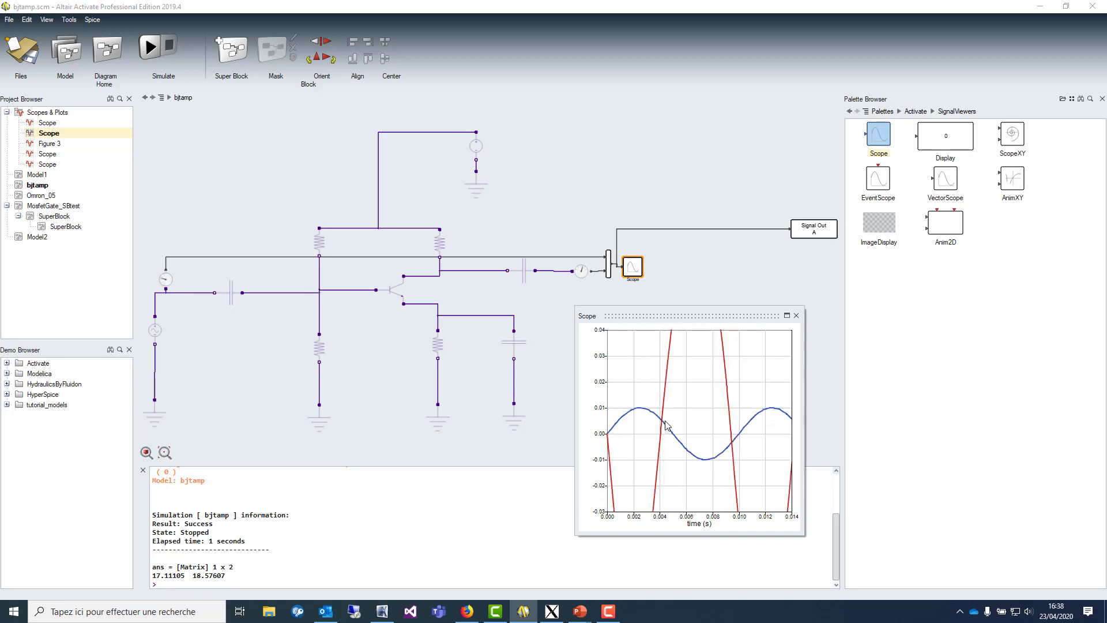
mouse_move(663, 420)
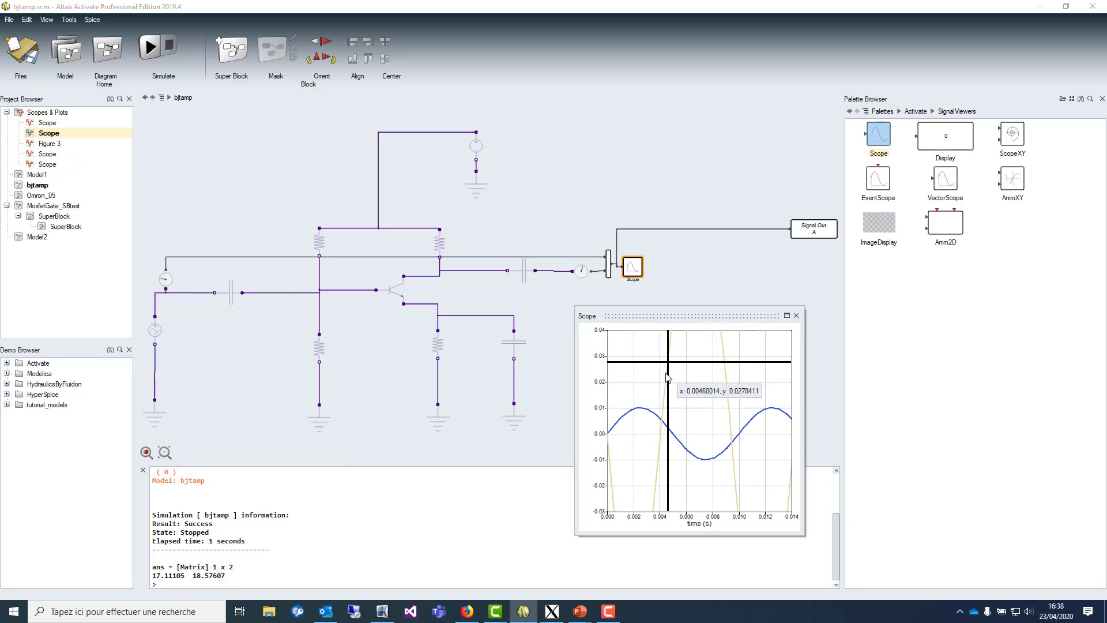
double_click(718, 408)
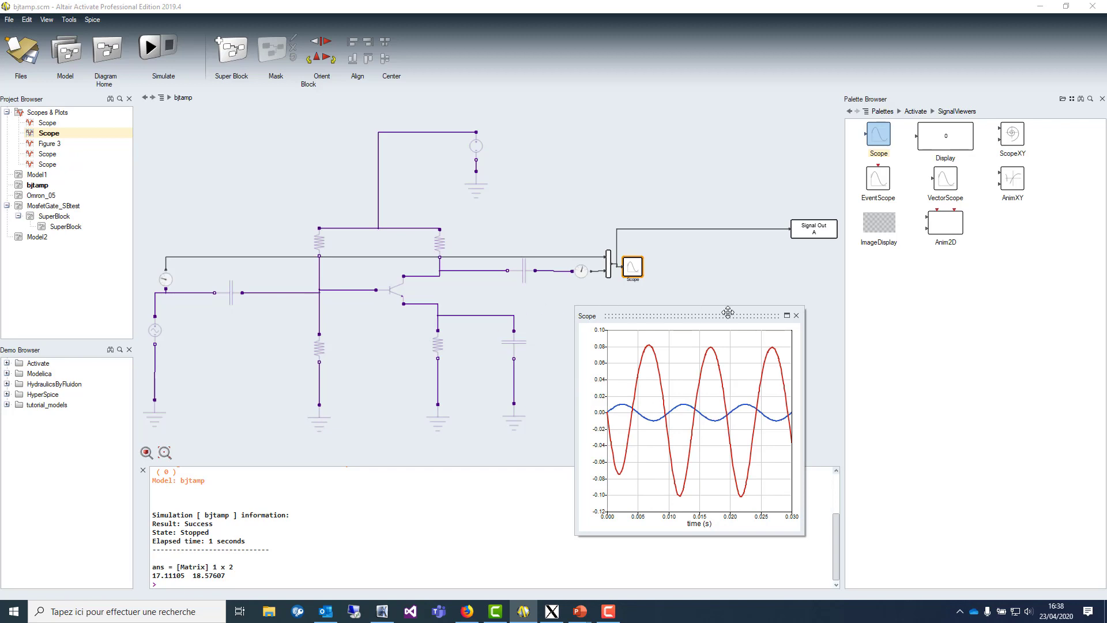
click(797, 317)
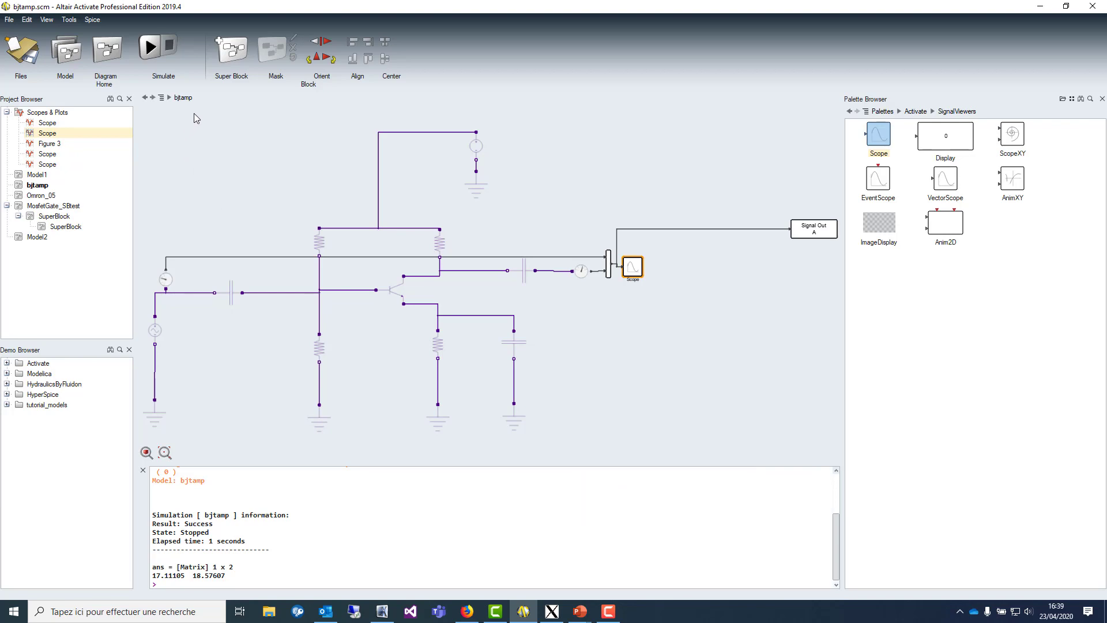
Step: Select all BJT amplifier blocks, convert them into a SuperBlock, and shift it down-right
drag(194, 113, 549, 460)
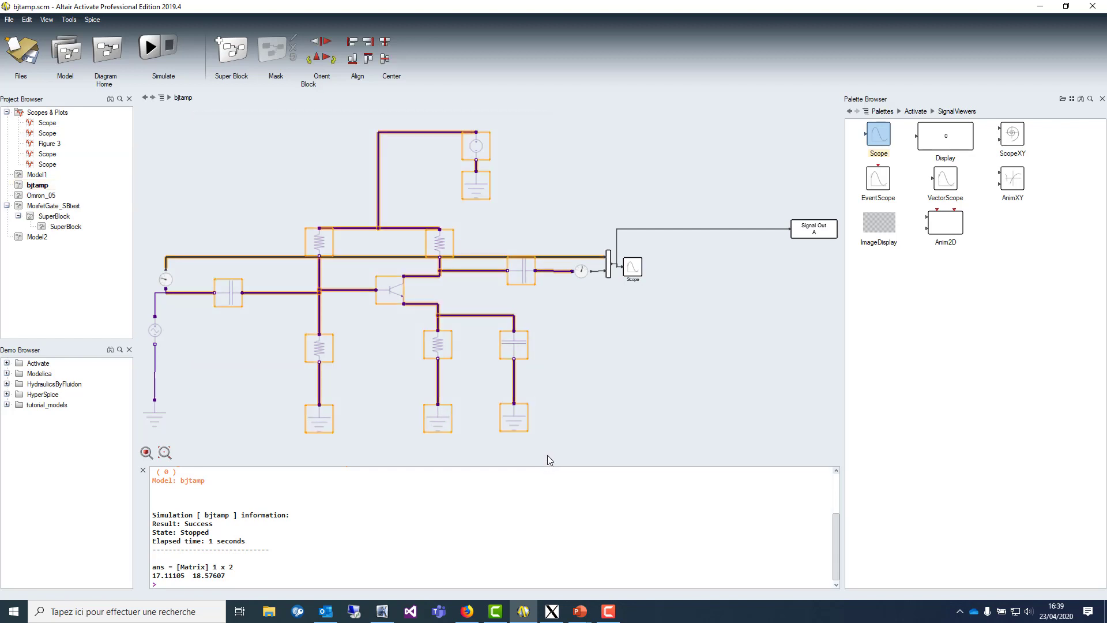
click(234, 61)
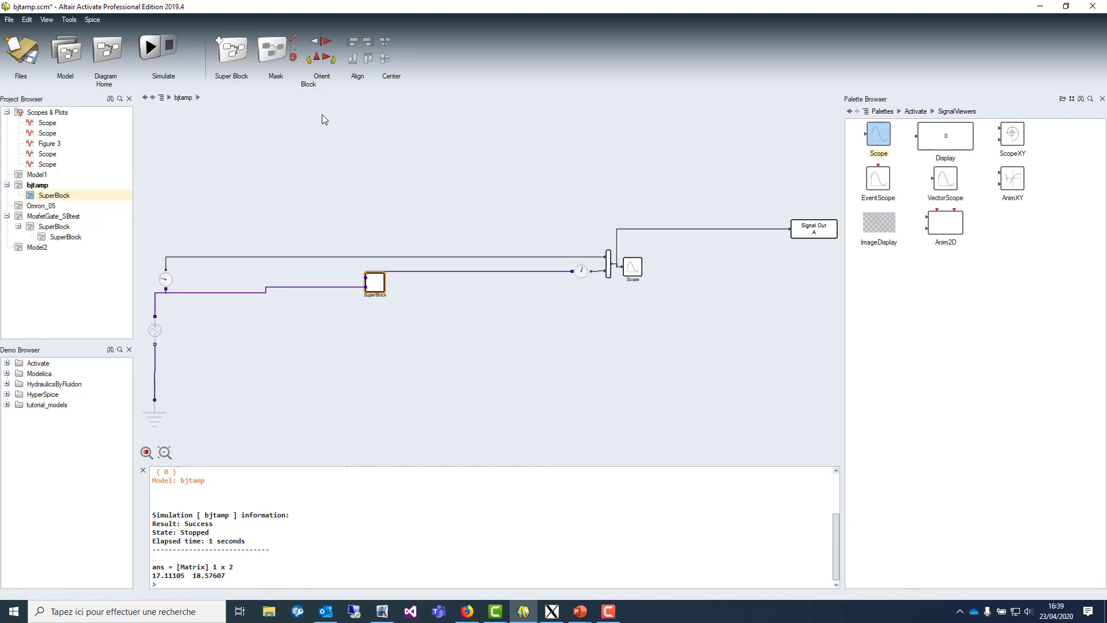
mouse_move(376, 287)
mouse_down()
mouse_move(403, 316)
mouse_move(441, 312)
mouse_move(397, 288)
mouse_up()
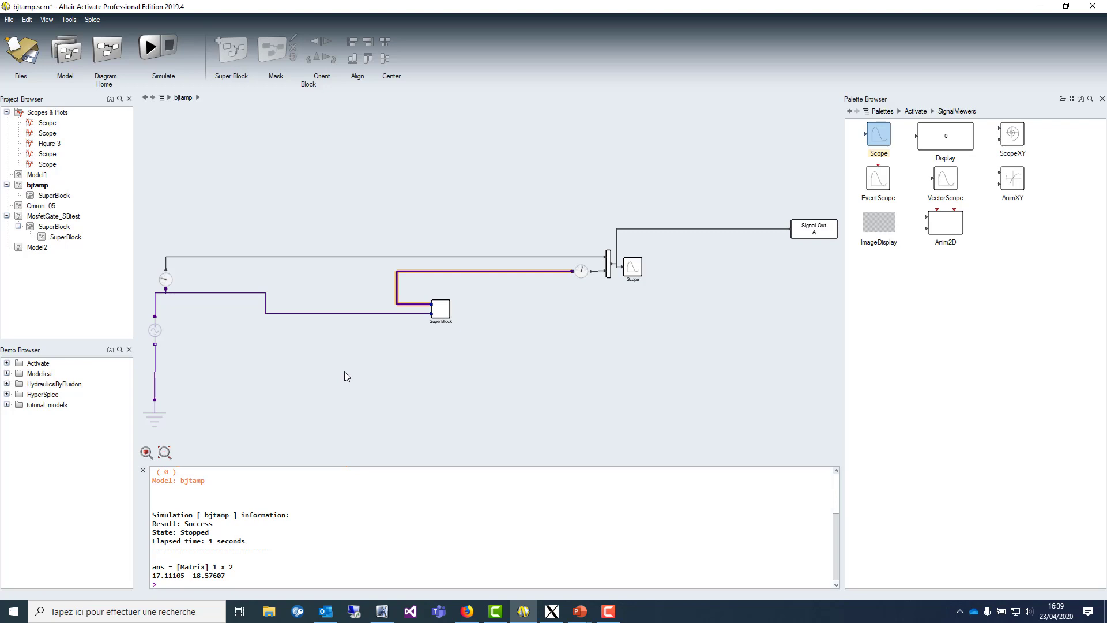
Step: Run bjtamp with the SuperBlock, view the Scope plot, and inspect the SuperBlock's contents
click(149, 47)
double_click(633, 269)
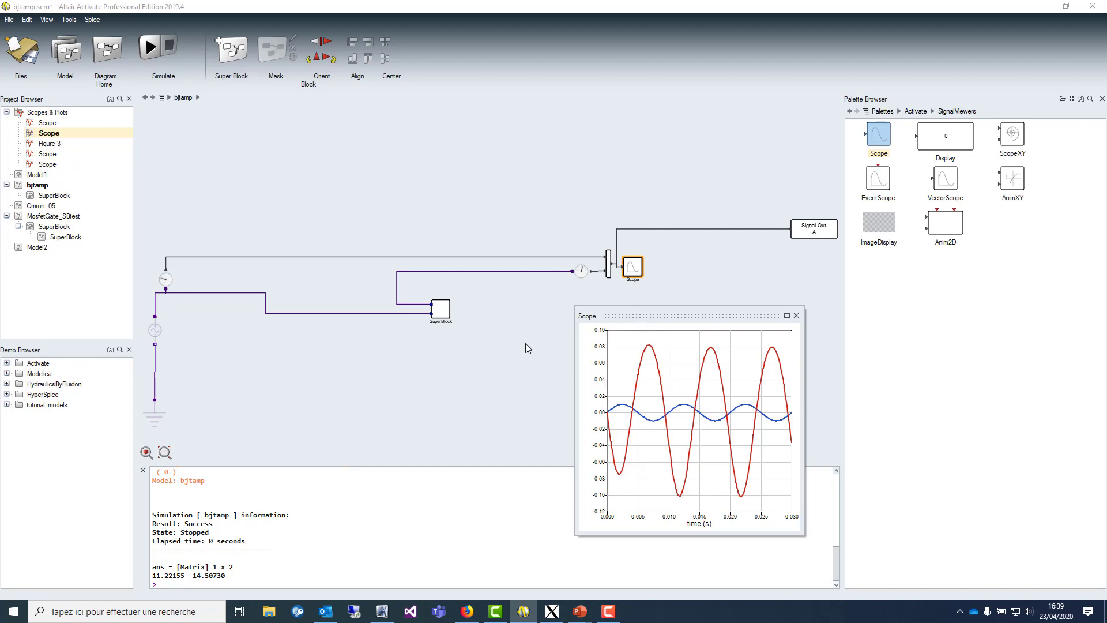
double_click(440, 311)
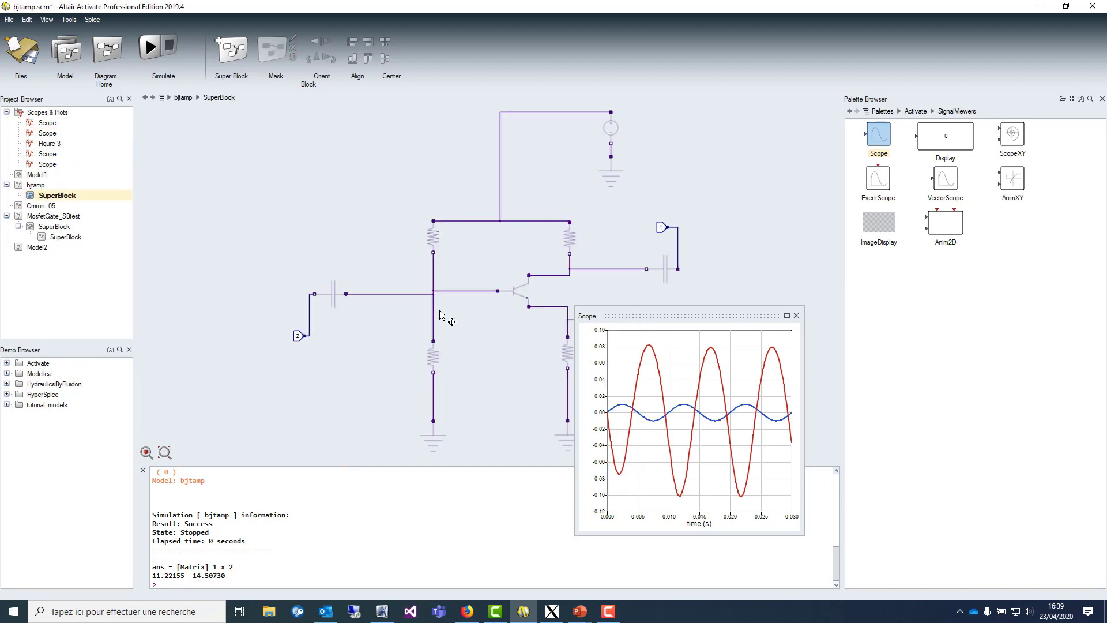
drag(690, 316, 799, 366)
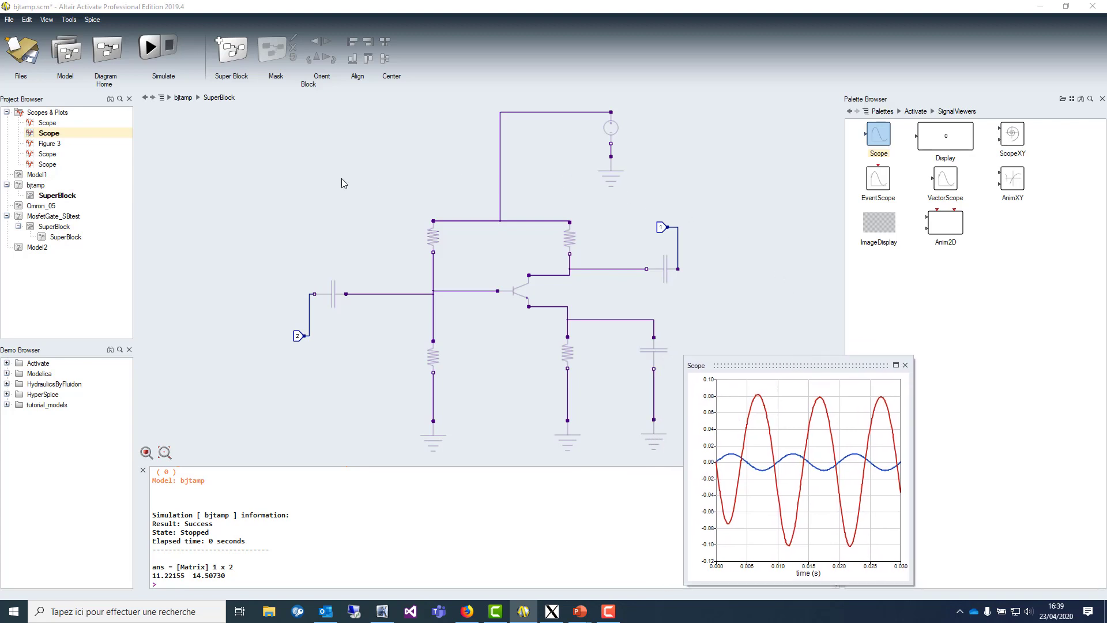
click(191, 123)
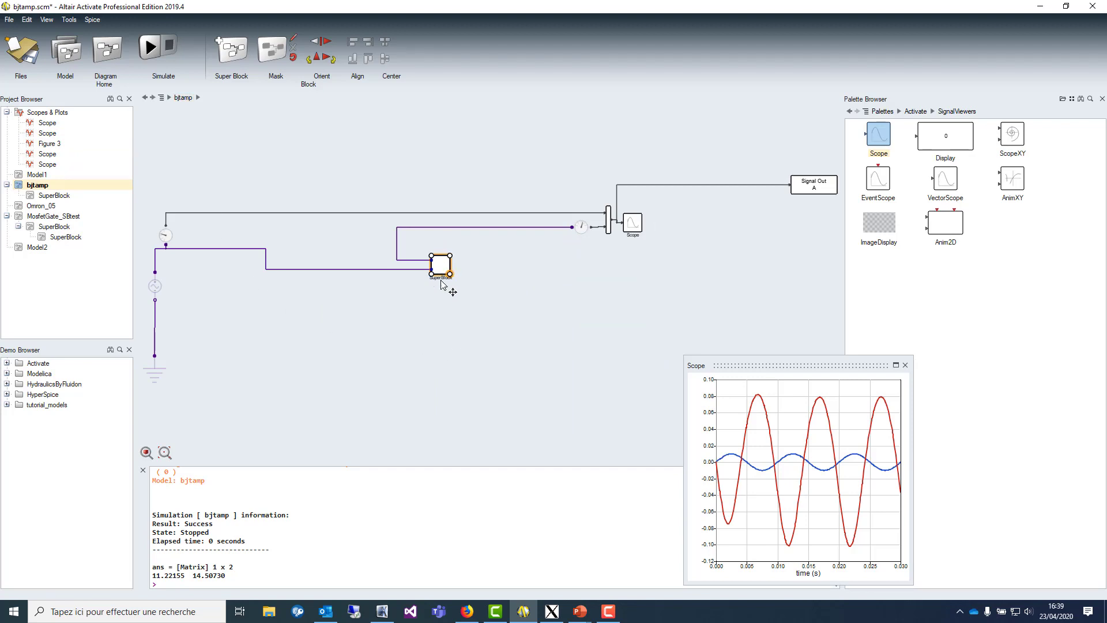
Step: Paste SuperBlock_1 below the original and wire its input to the source signal line
click(436, 339)
key(ctrl+v)
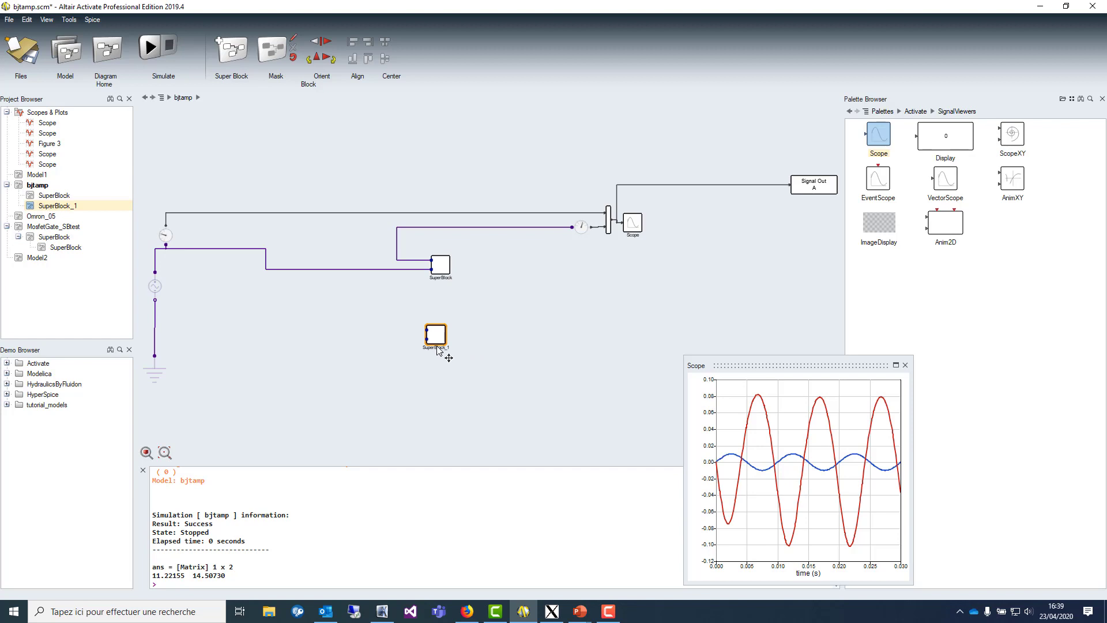
mouse_move(431, 339)
mouse_down()
mouse_move(455, 339)
mouse_move(448, 344)
mouse_up()
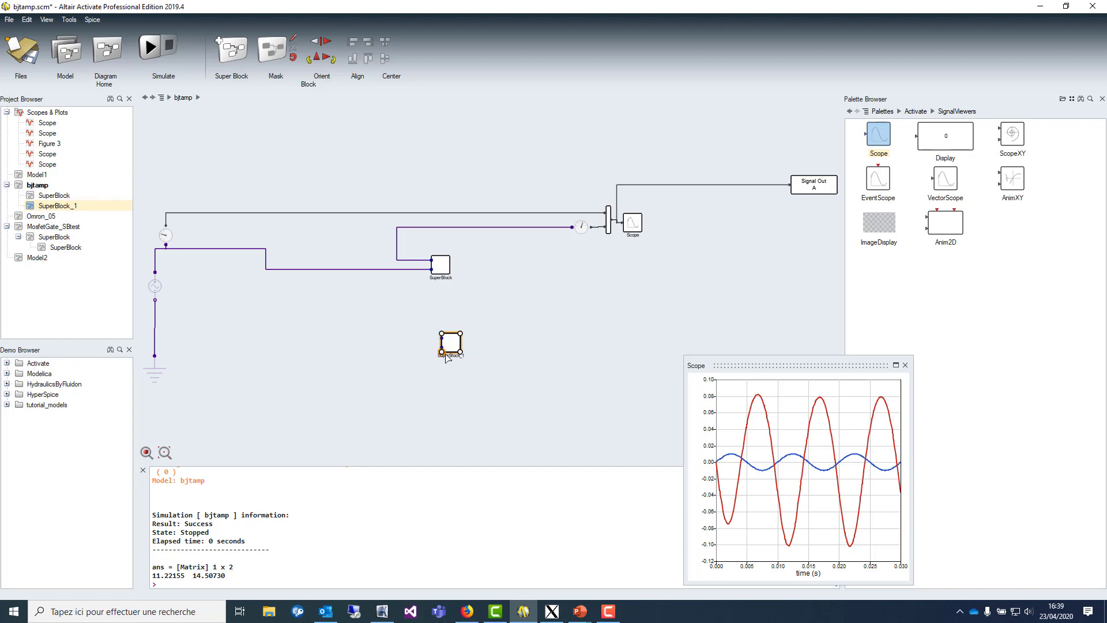
mouse_move(442, 348)
mouse_down()
mouse_move(426, 344)
mouse_move(371, 270)
mouse_up()
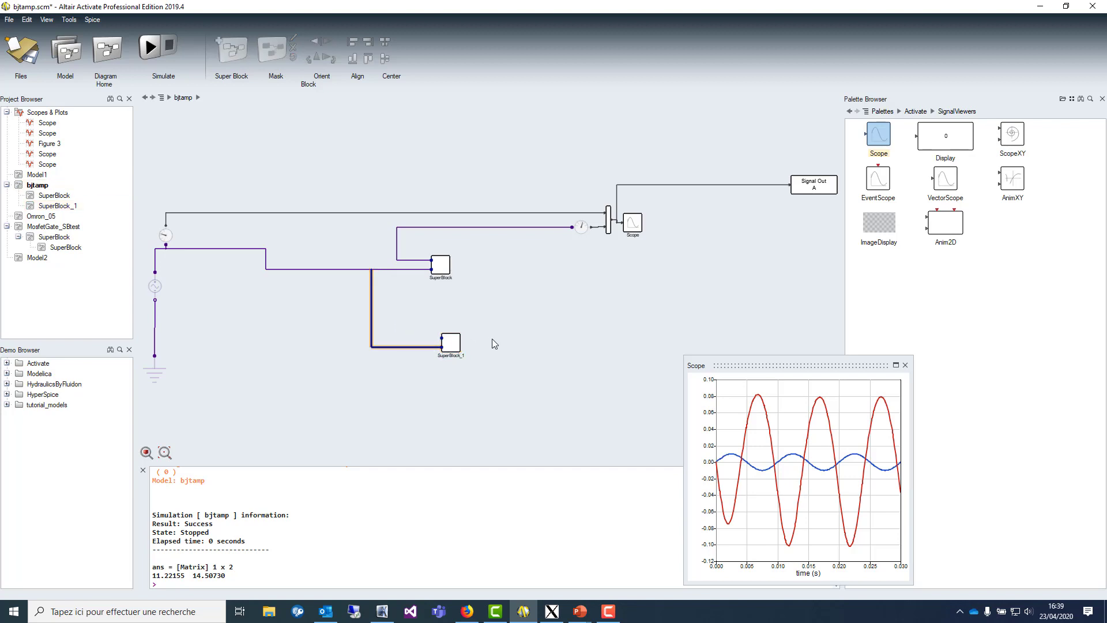
drag(442, 338, 435, 314)
drag(539, 289, 593, 285)
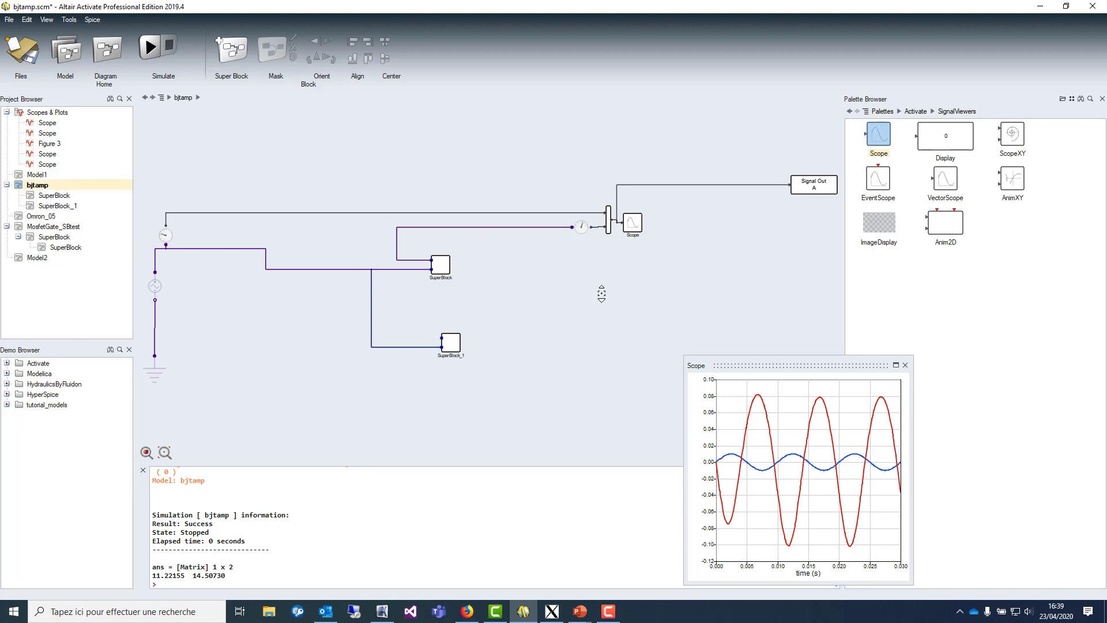
Step: Set the Mux block's number of inputs to 3
click(610, 233)
right_click(611, 229)
click(635, 233)
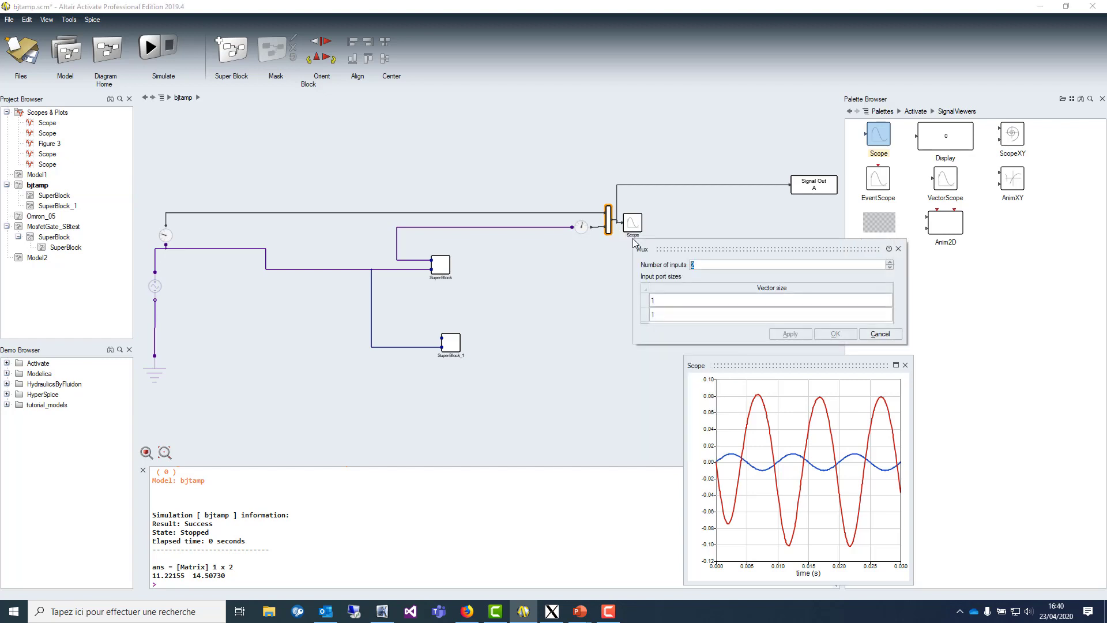
click(892, 263)
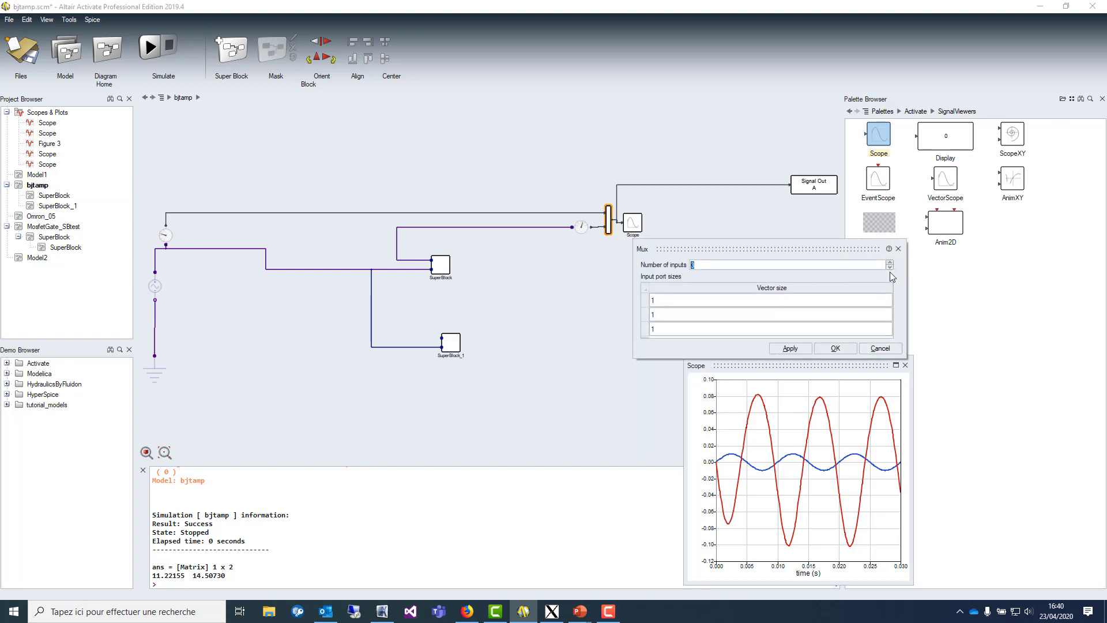
click(836, 348)
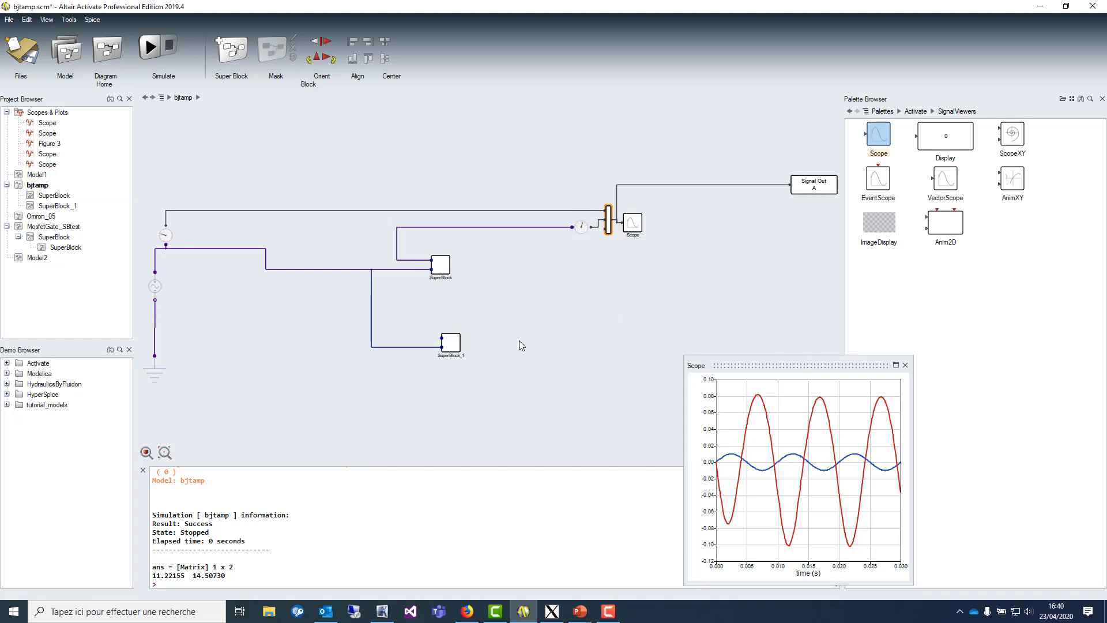
Step: Wire SuperBlock_1's output to the third Mux input, rerun, check the Scope, then open SuperBlock_1
click(435, 330)
drag(432, 306, 591, 266)
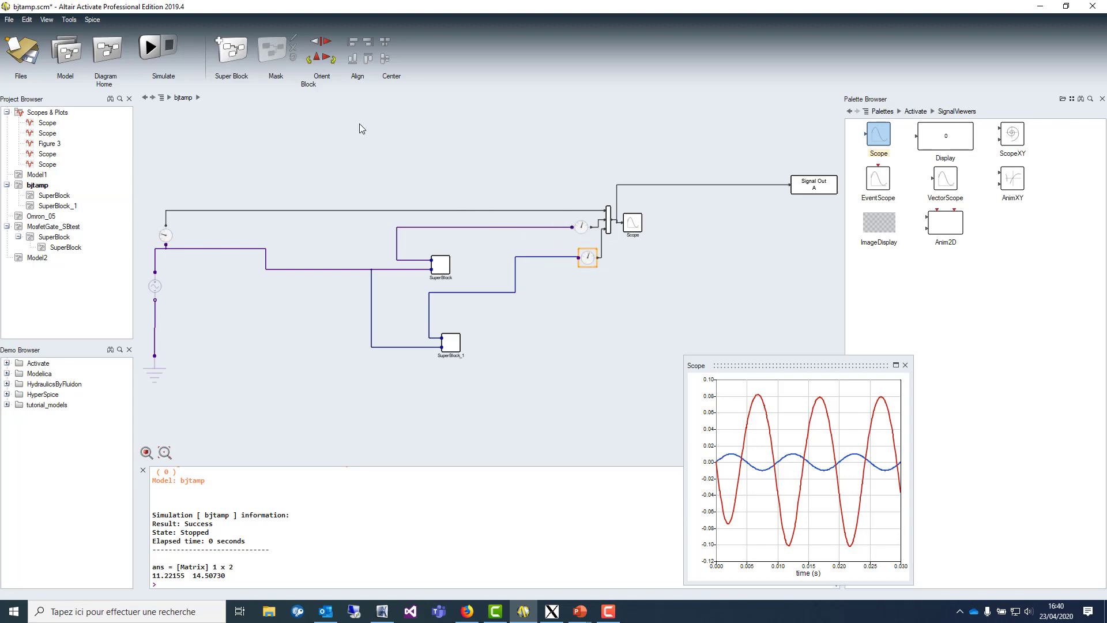
click(151, 48)
click(632, 230)
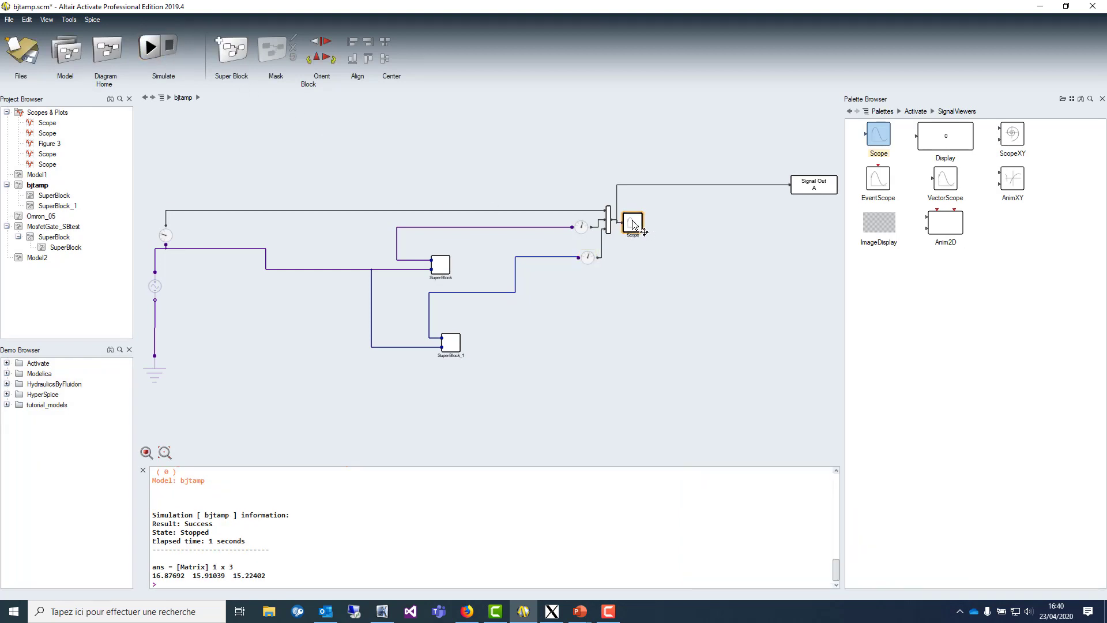
double_click(633, 228)
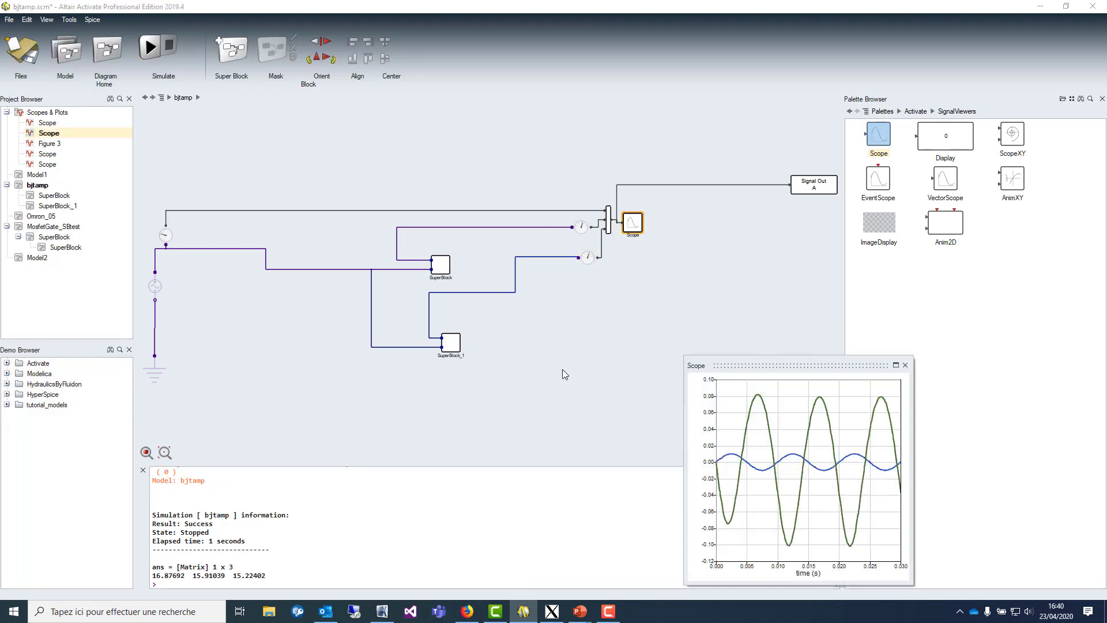
double_click(452, 345)
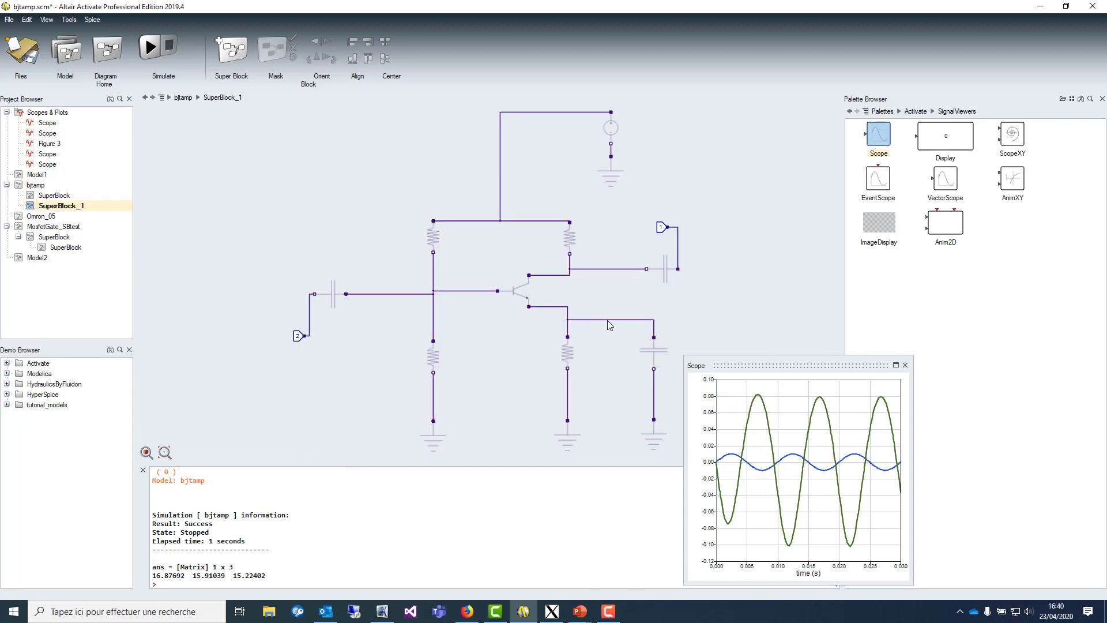
Step: Change Resistor_3's resistance from 0.5e3 to 0.5e2 ohm and rerun the simulation
double_click(565, 356)
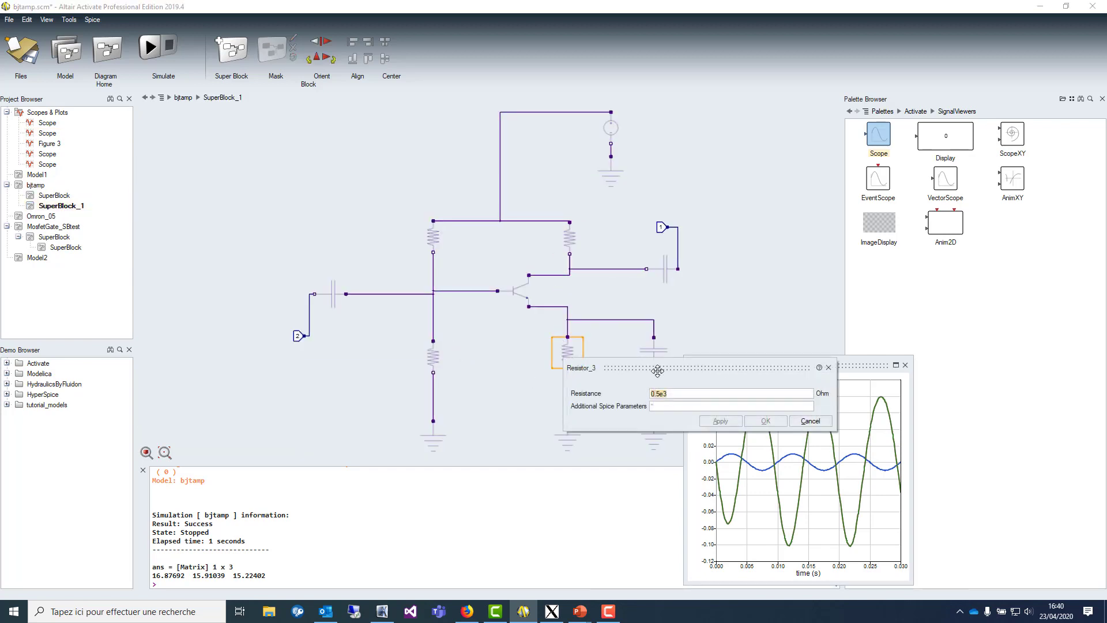
click(706, 394)
key(BackSpace)
click(766, 420)
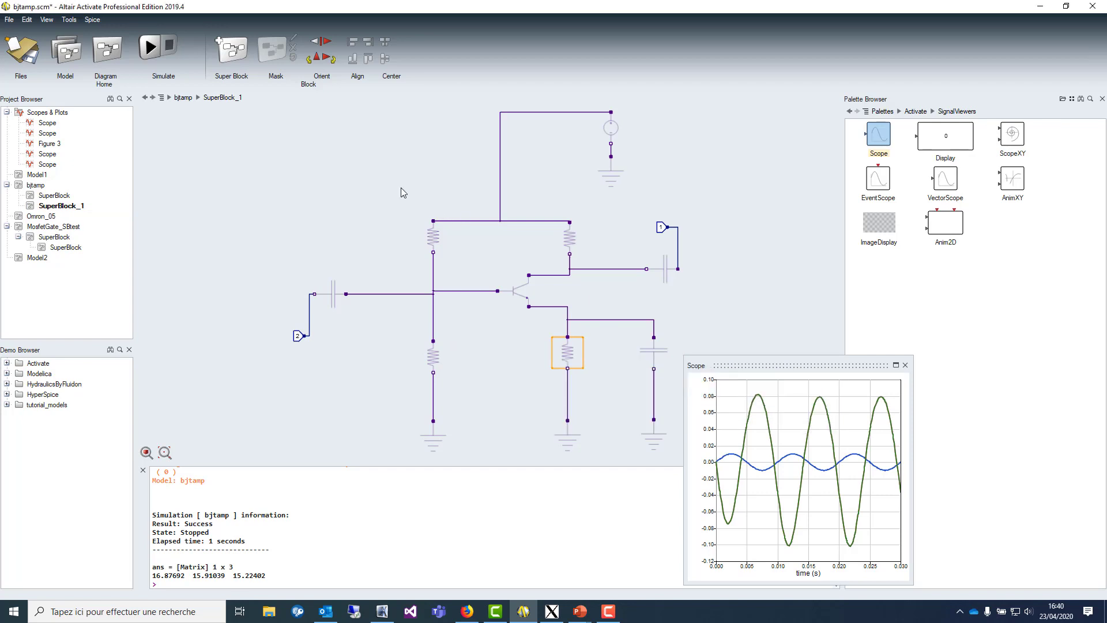
click(151, 48)
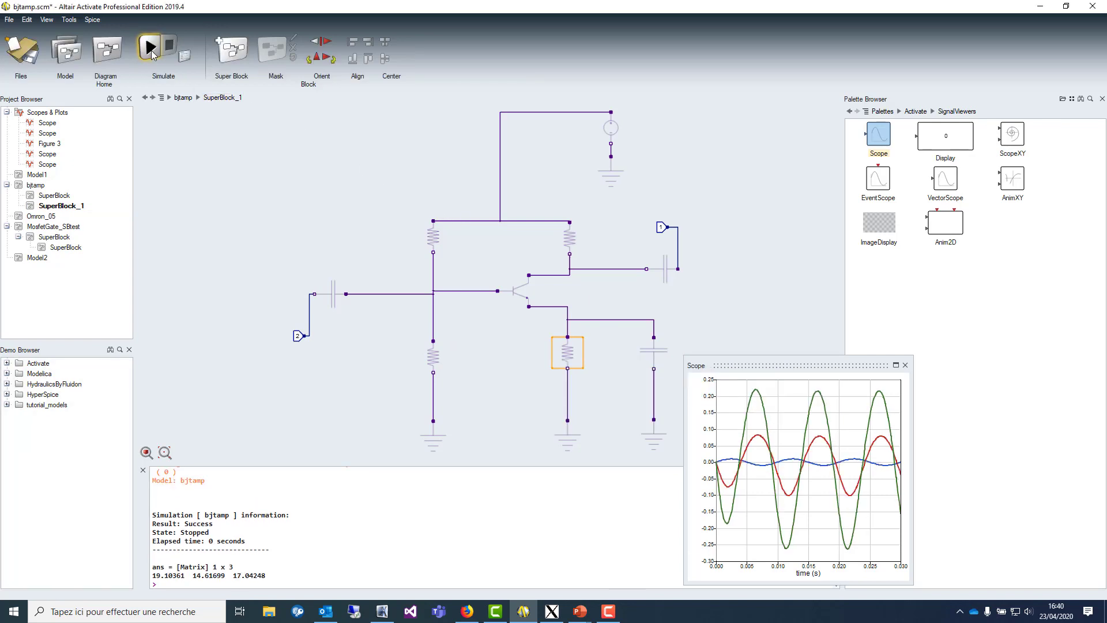
Step: Return to the bjtamp diagram, review its generated SPICE netlist, then close it
click(183, 98)
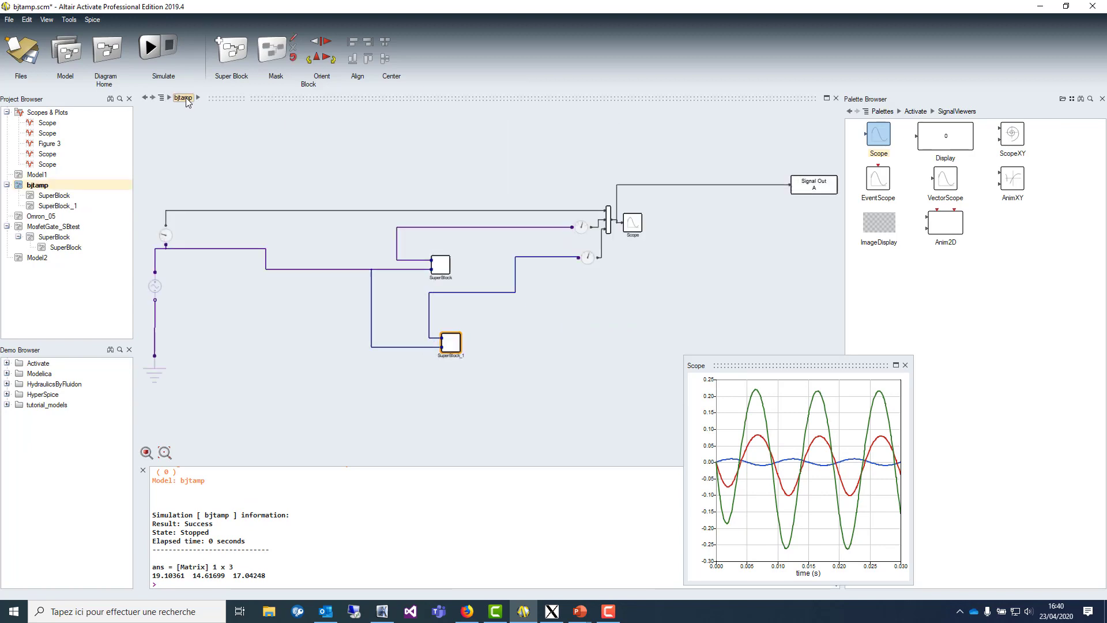
drag(840, 363, 638, 317)
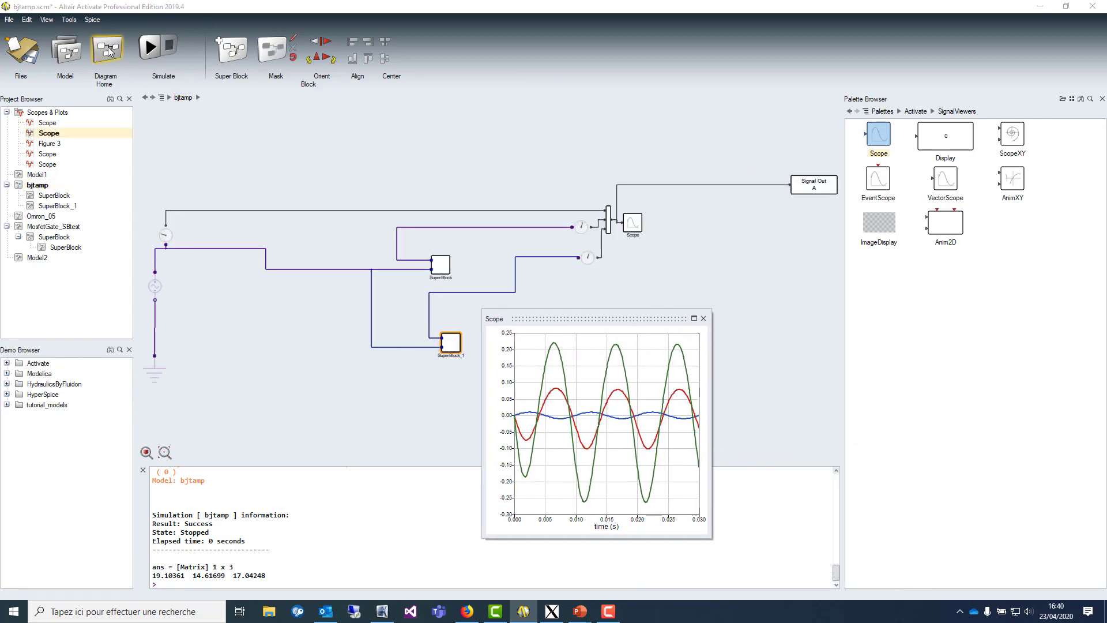
click(93, 20)
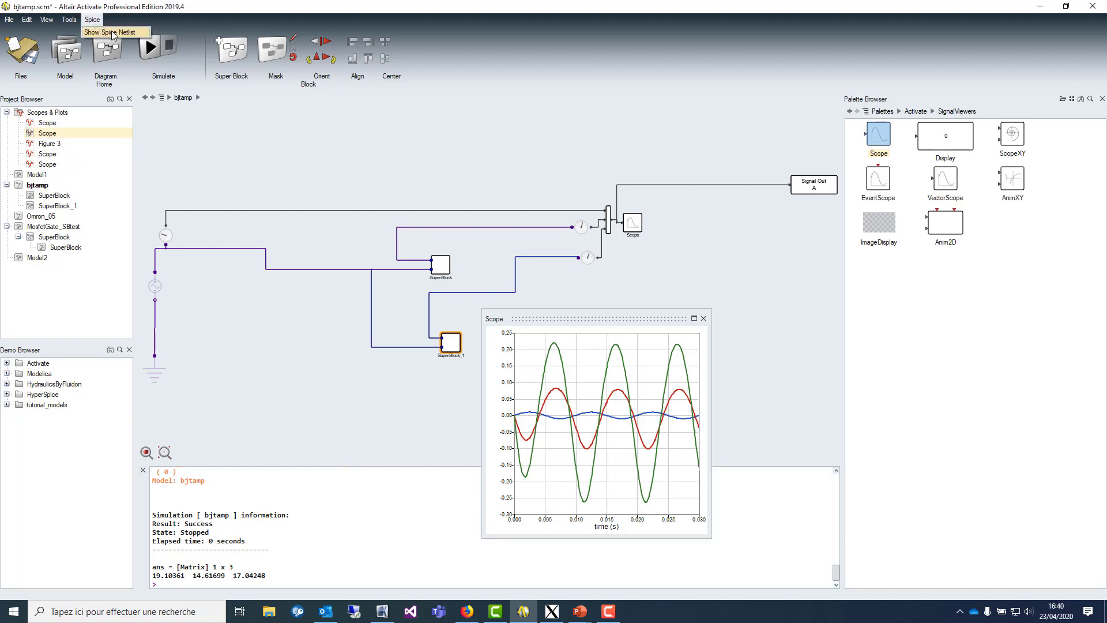
click(113, 33)
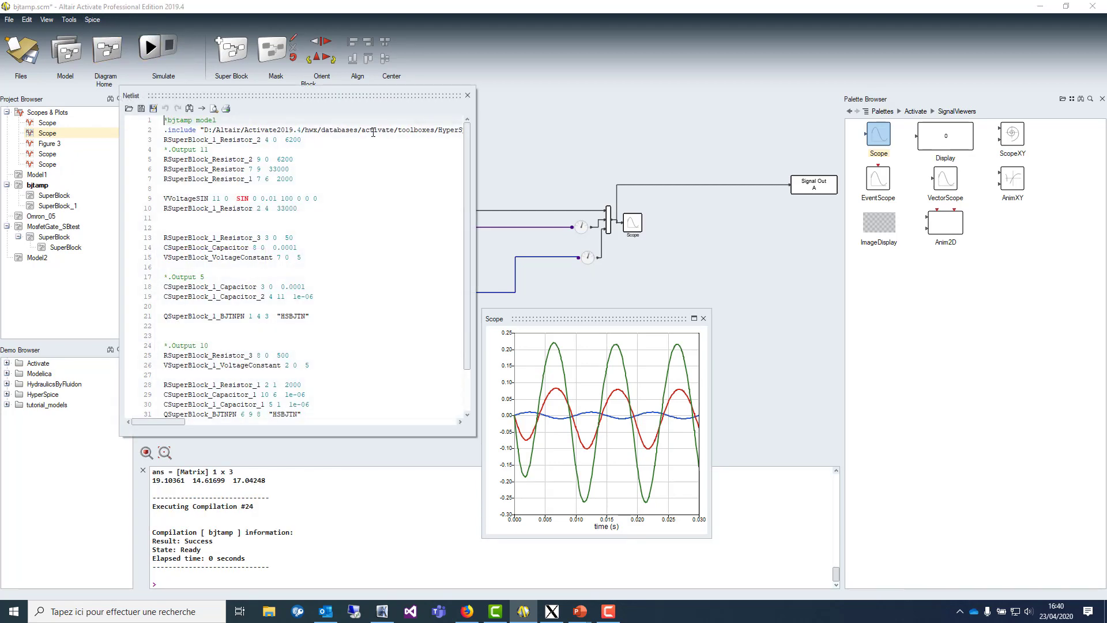
drag(356, 94, 440, 96)
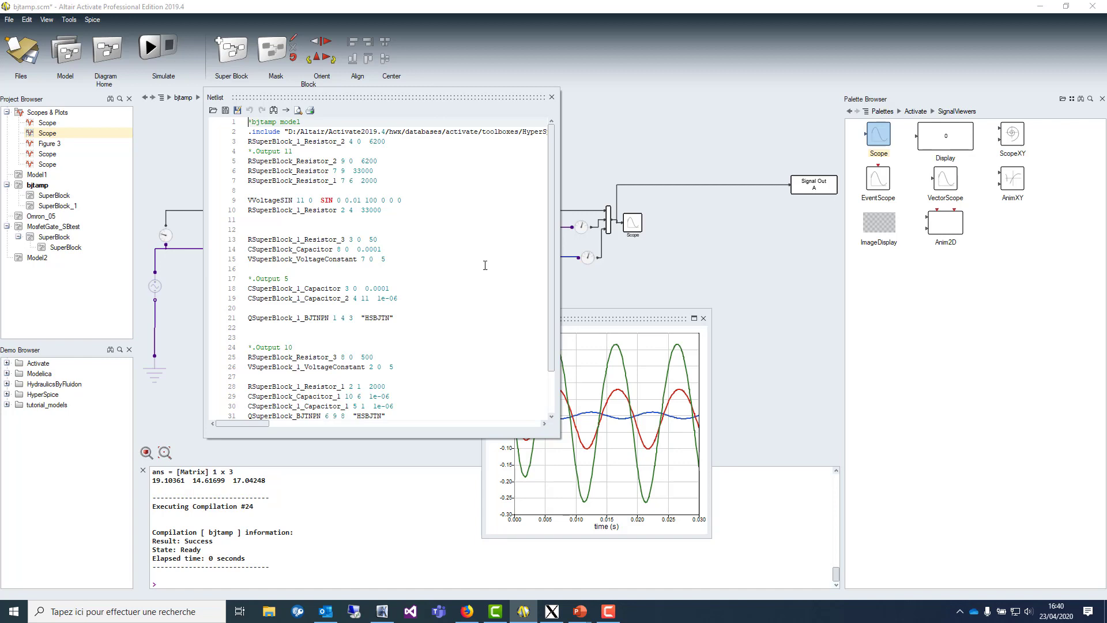
drag(552, 369, 555, 326)
click(552, 97)
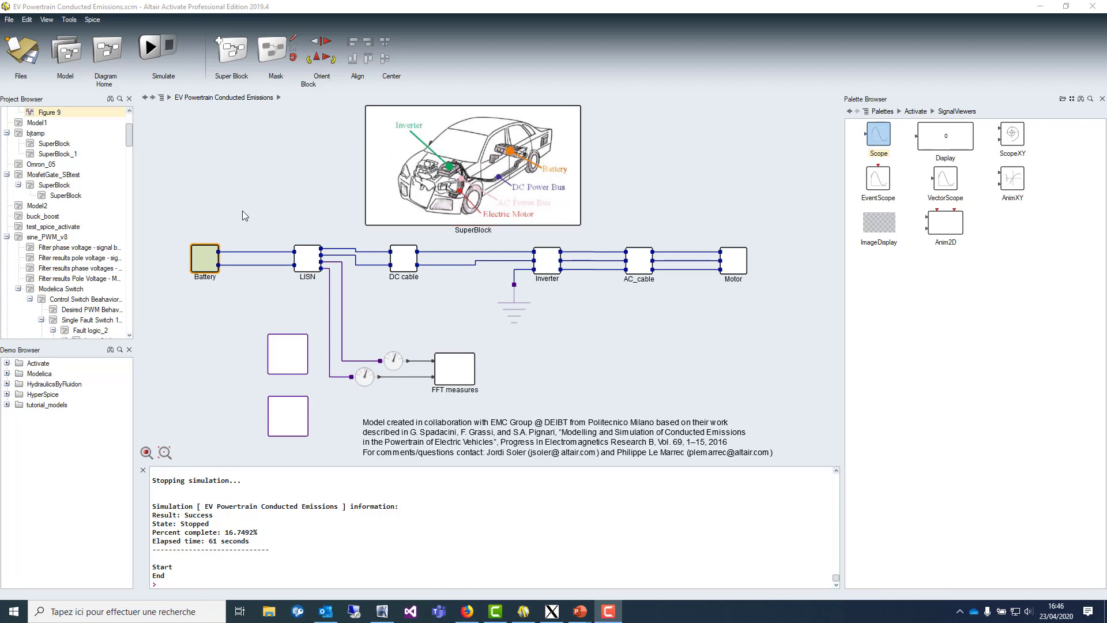
Step: Inspect the Battery and LISN super block circuits, returning to the top-level diagram
double_click(205, 262)
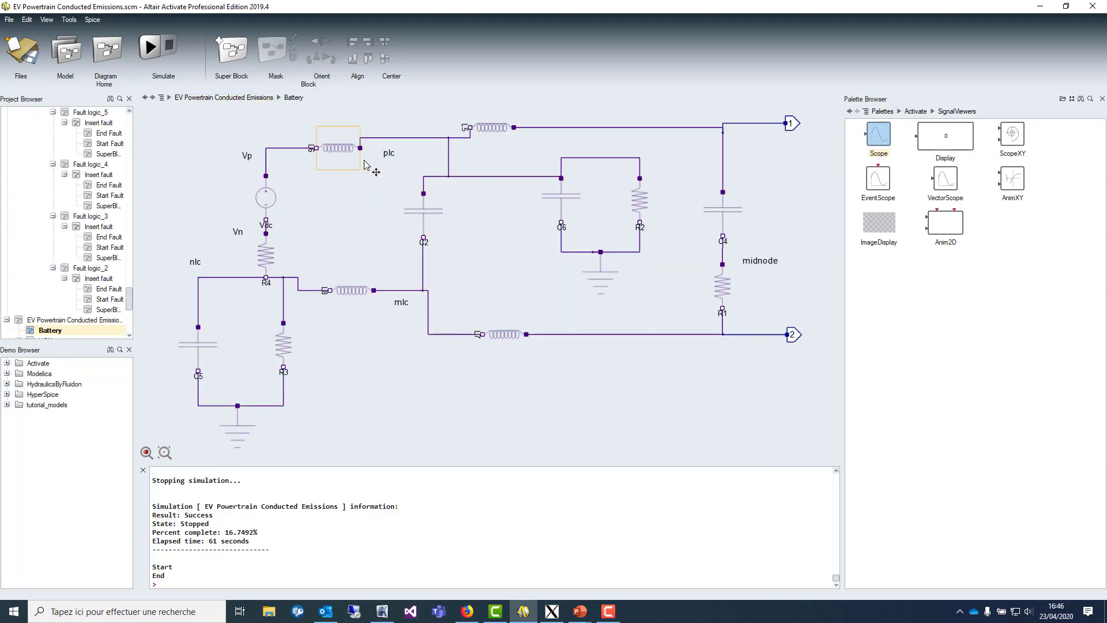
click(230, 98)
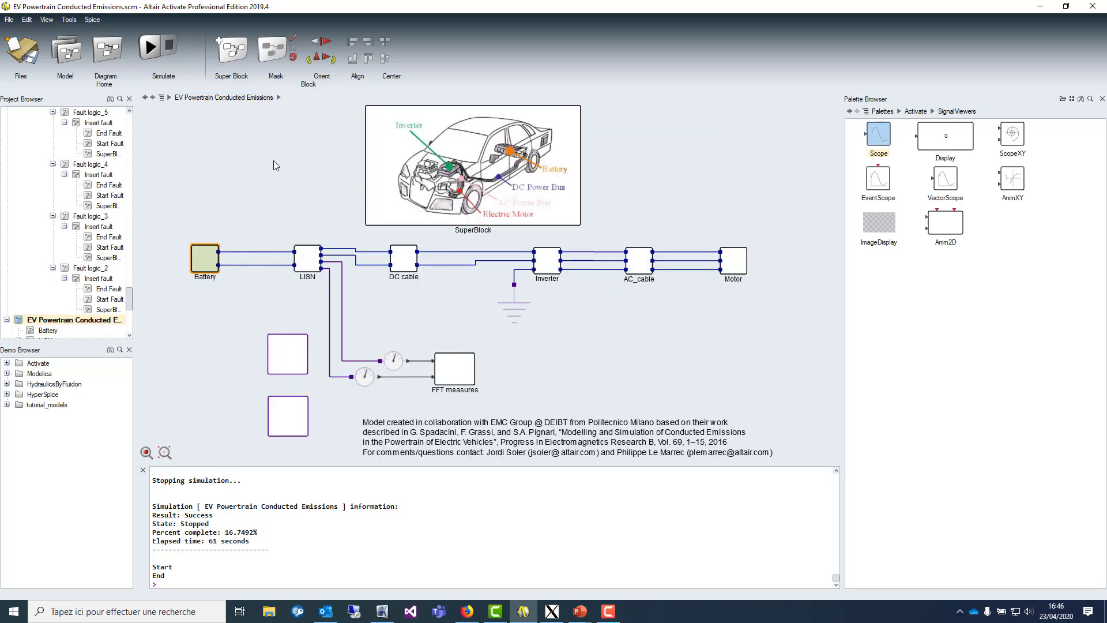
click(310, 264)
double_click(312, 268)
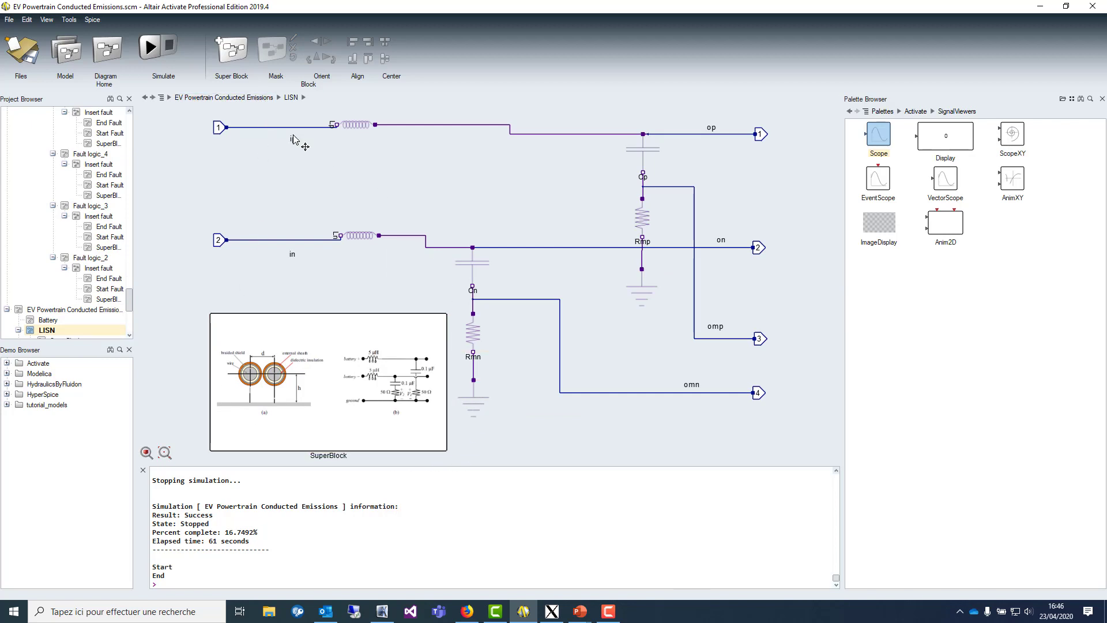
click(230, 100)
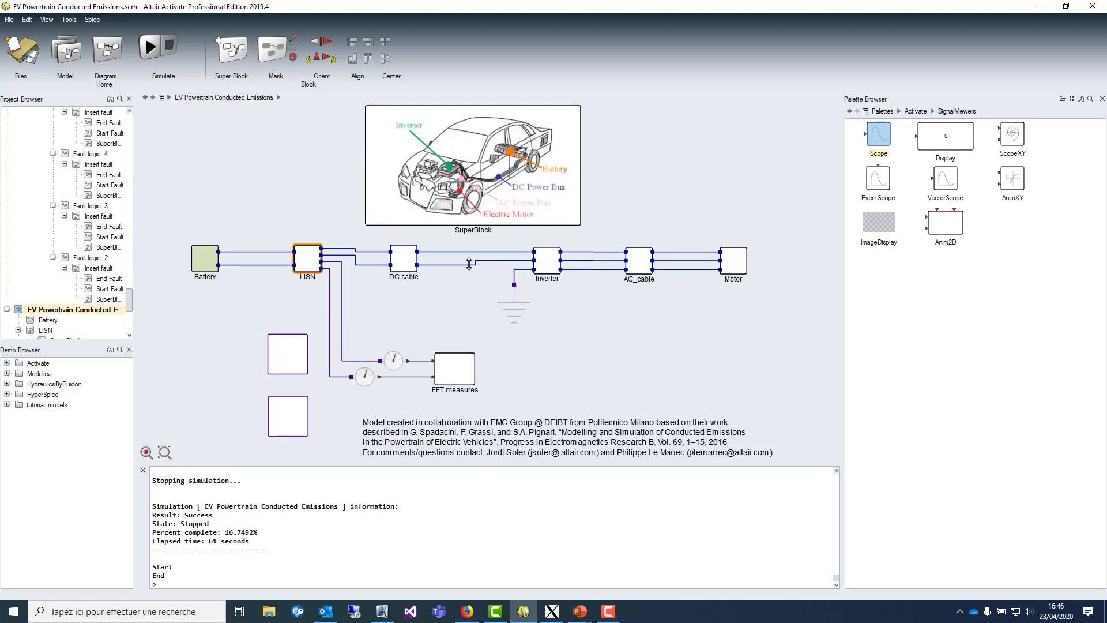
Step: Drill through Inverter and INV_PHASE_1 into the IGBT_UPPER_VALVE circuit, then return to top level
double_click(545, 262)
double_click(515, 219)
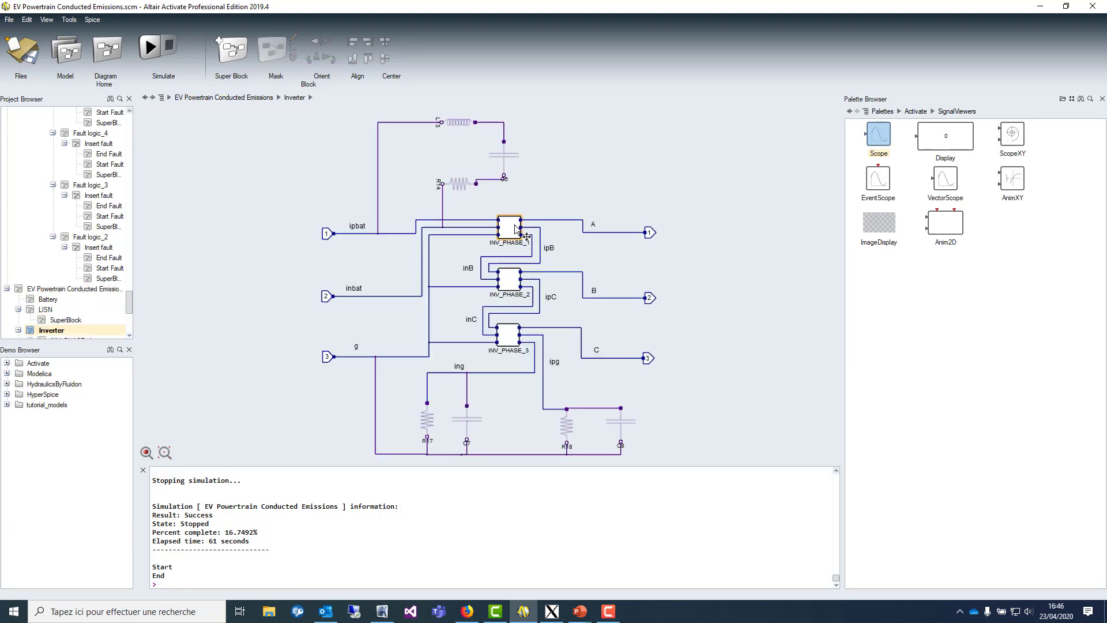
click(457, 204)
double_click(458, 204)
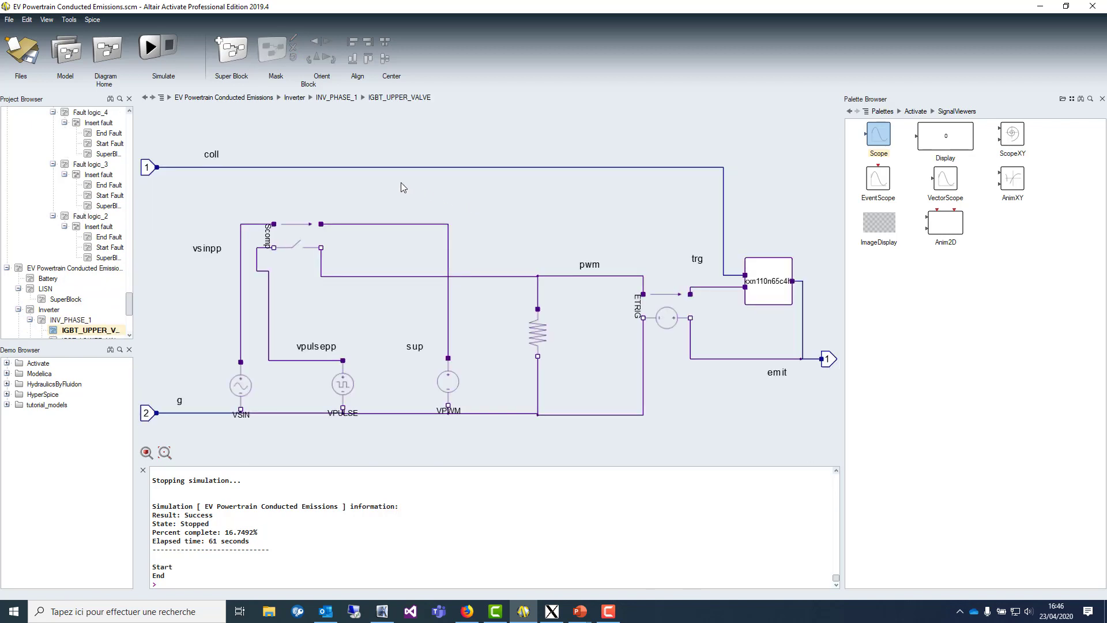
click(234, 99)
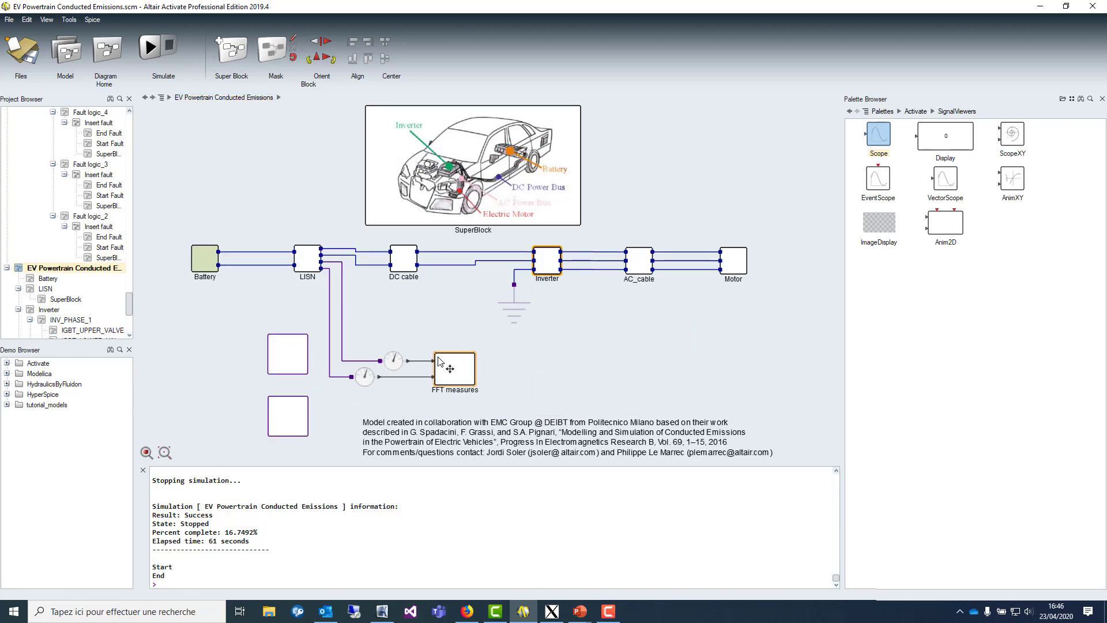
Step: Open the DC cable sparam block and launch DC_cable_a_1Hz_to_20MHz_700pts.s4p in Notepad
double_click(410, 270)
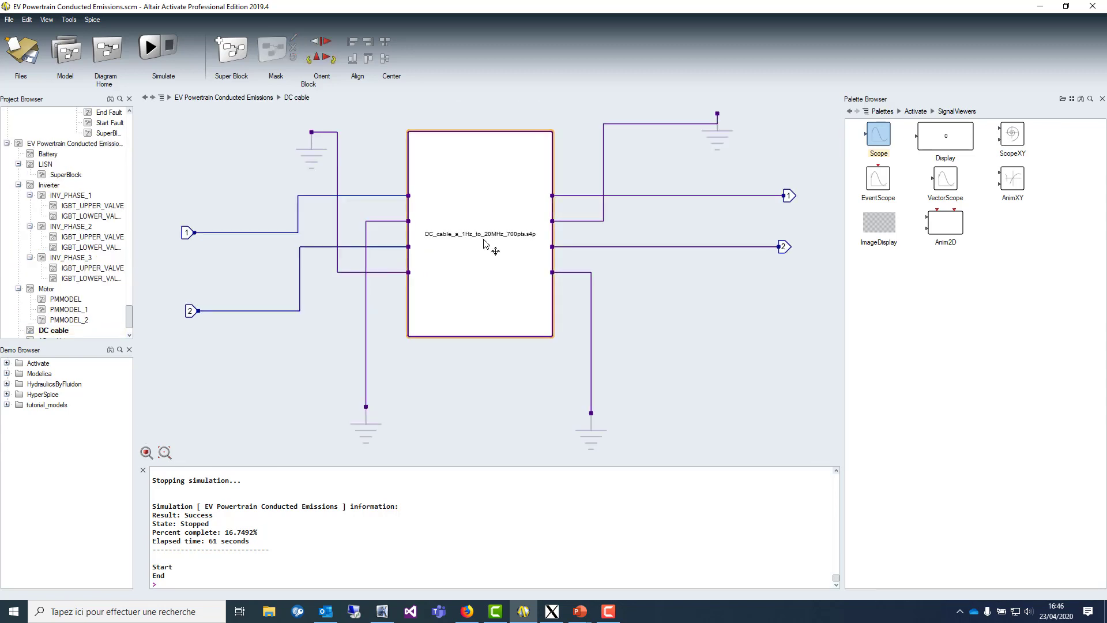
double_click(524, 245)
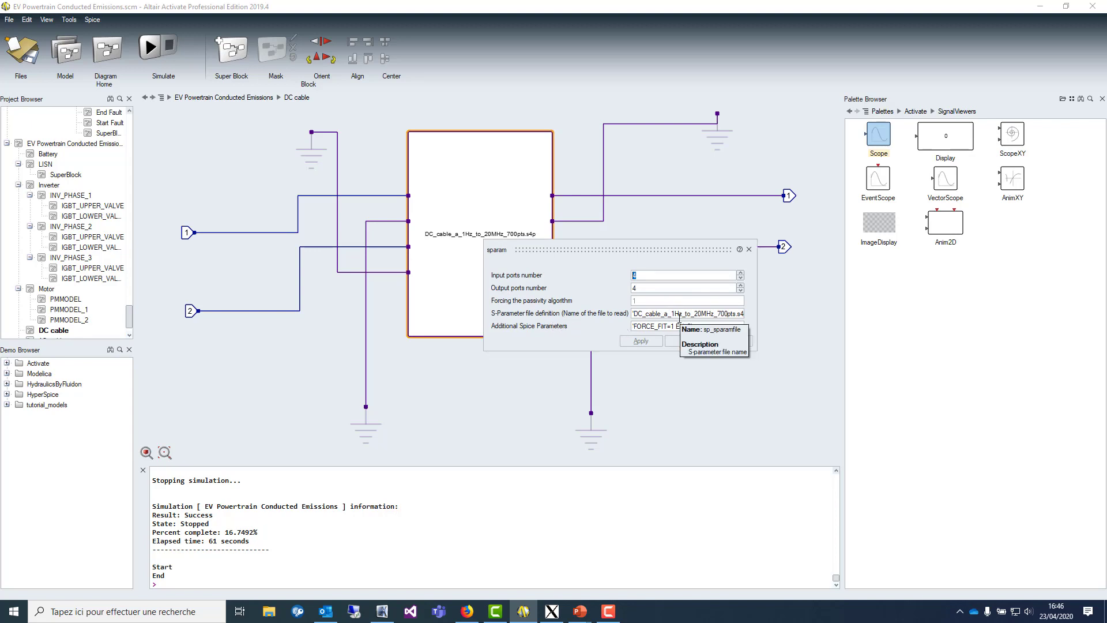
click(700, 316)
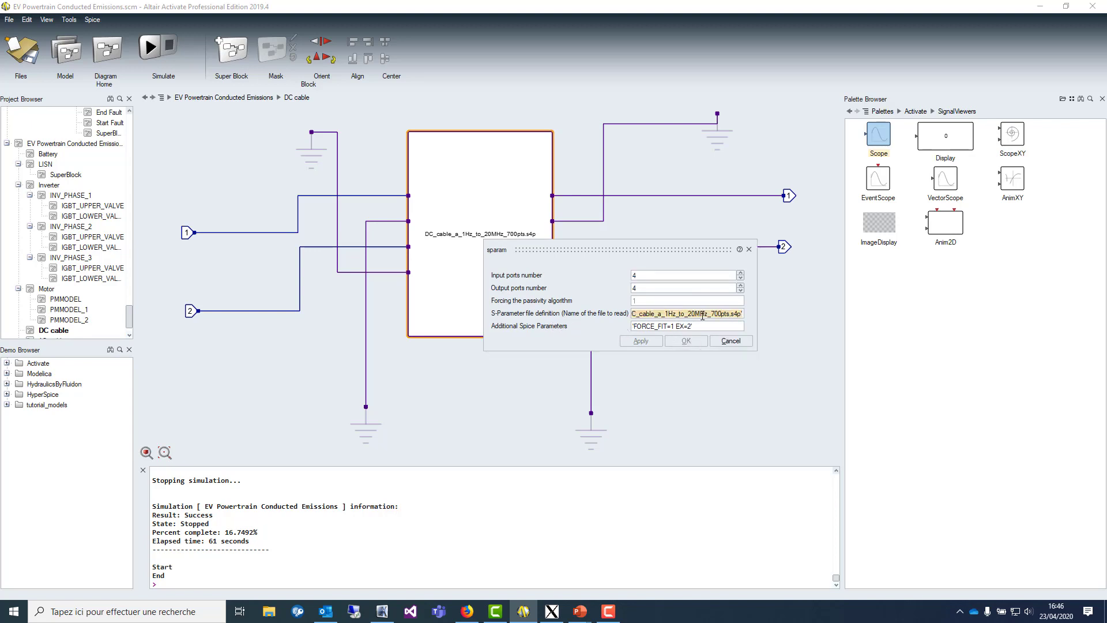
double_click(702, 316)
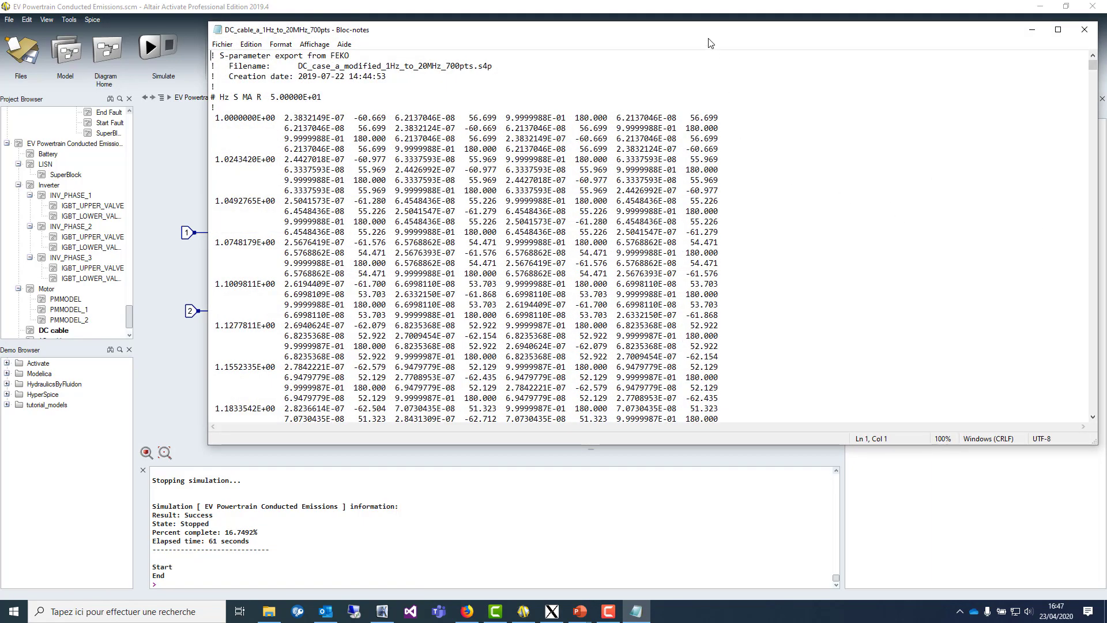
Step: Scroll through the DC cable S-parameter data to the end of the s4p file
drag(710, 36, 682, 75)
scroll(748, 206, down, 13)
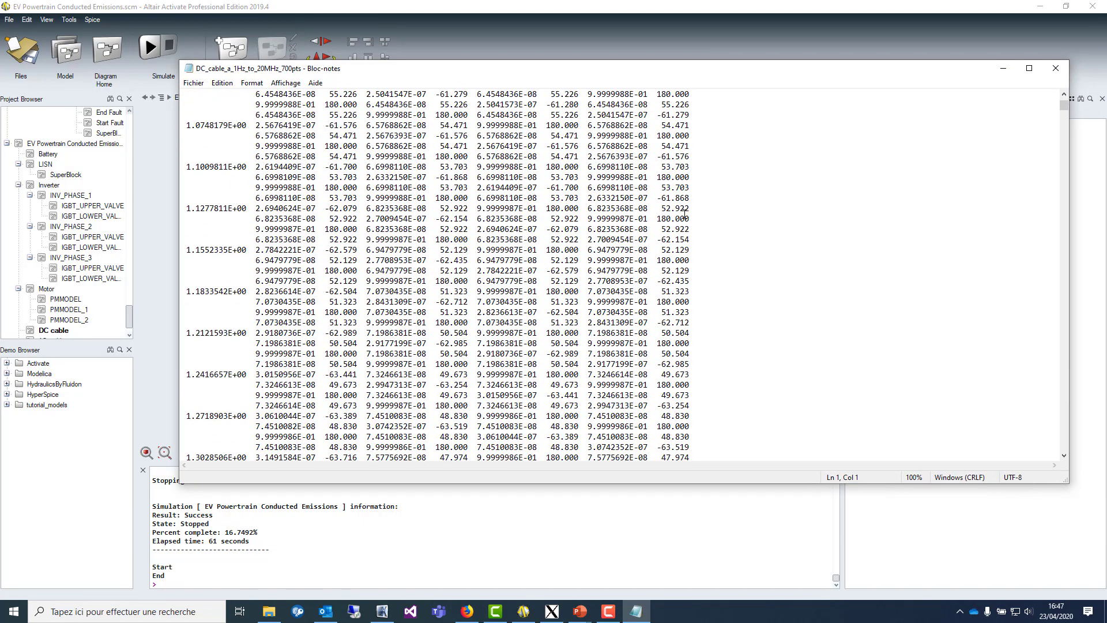
mouse_move(1064, 108)
mouse_down()
mouse_move(1064, 459)
mouse_move(1064, 104)
mouse_up()
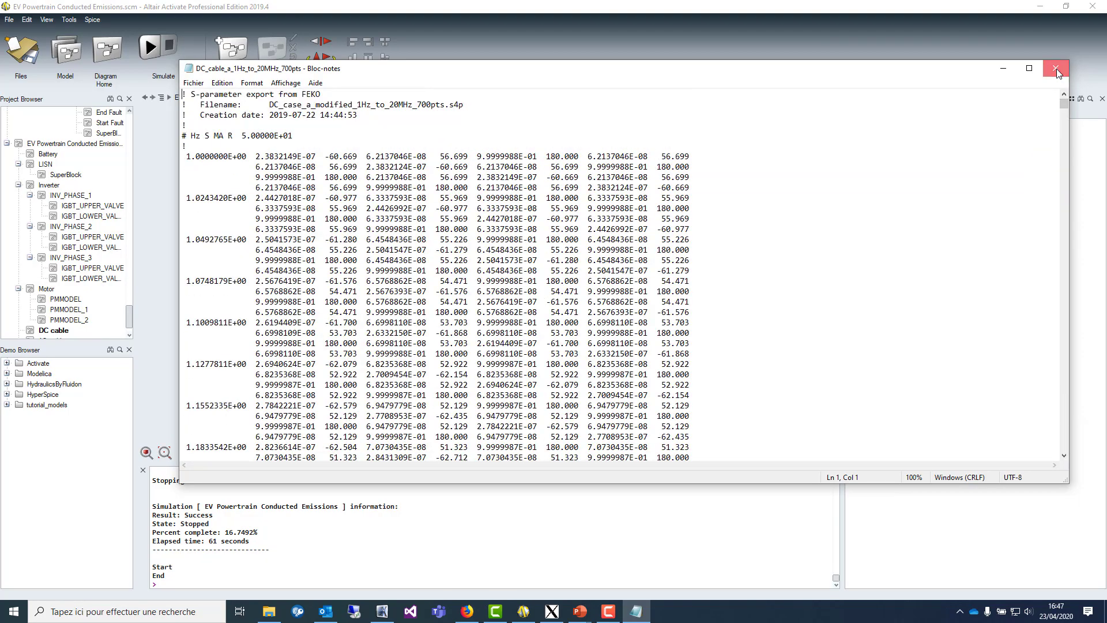
Step: Close Notepad, cancel the DC cable parameters, and return to the top-level powertrain diagram
click(1056, 68)
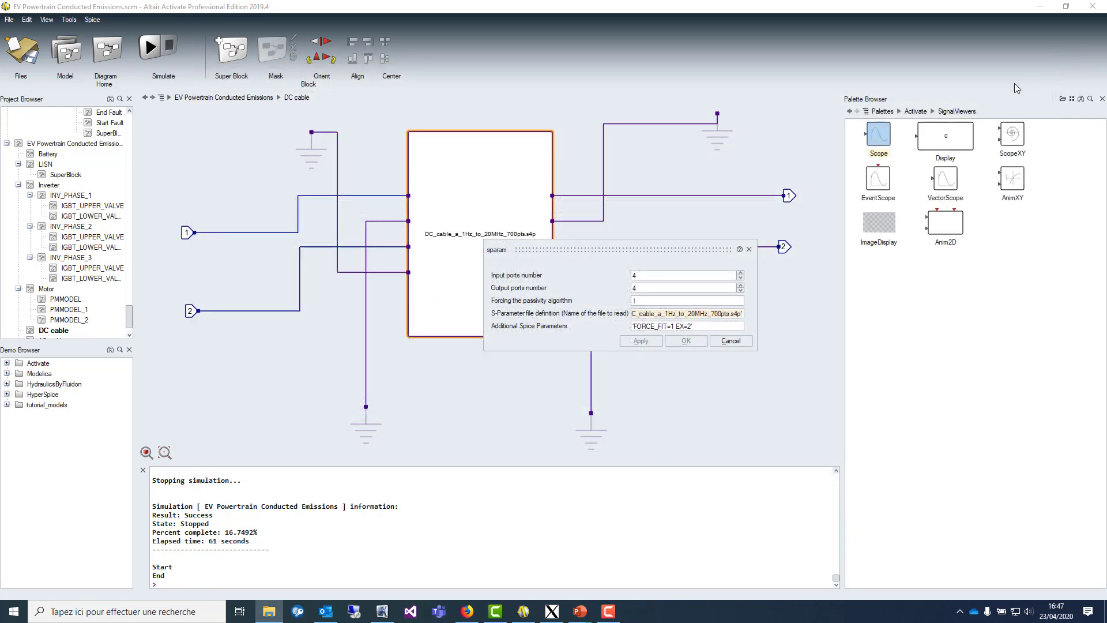
click(731, 341)
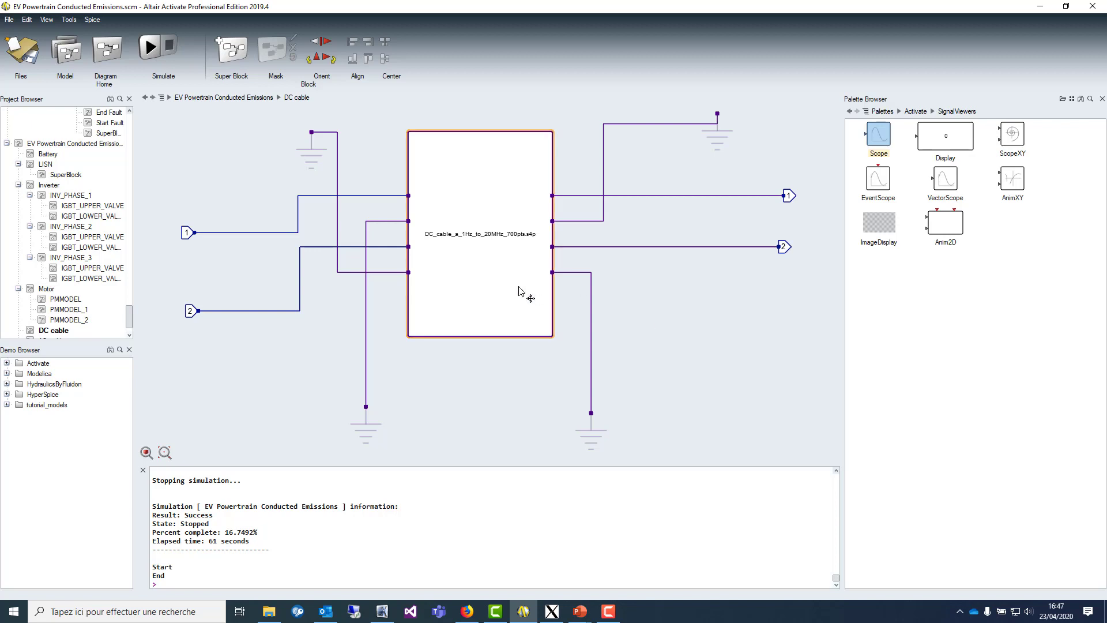
click(198, 98)
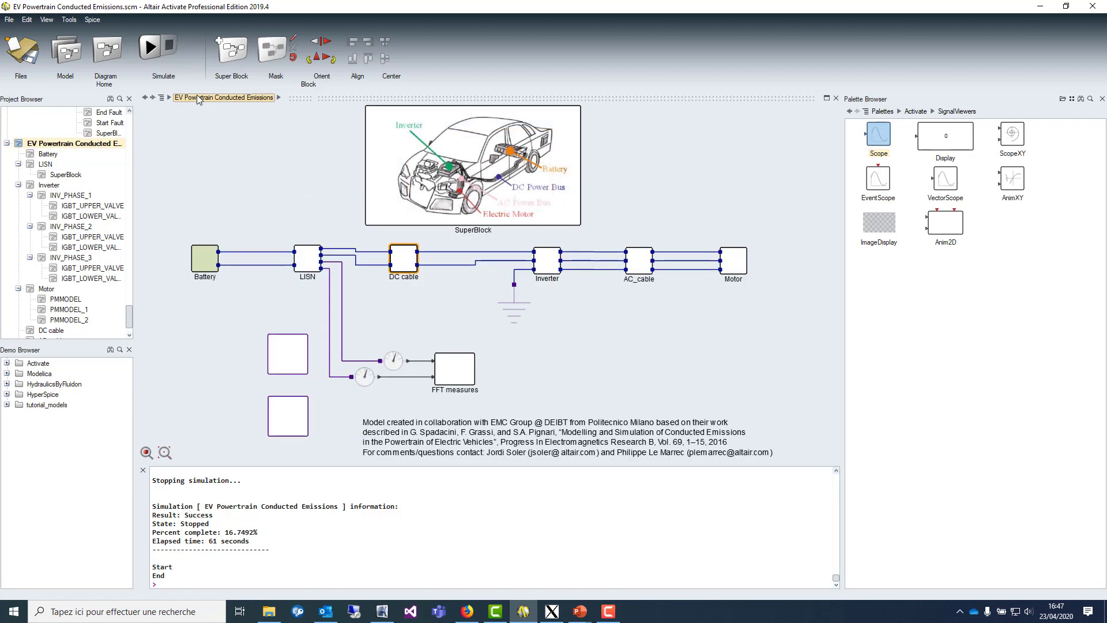
Step: Run the powertrain simulation and open the Motor super block's Scope plots
click(149, 50)
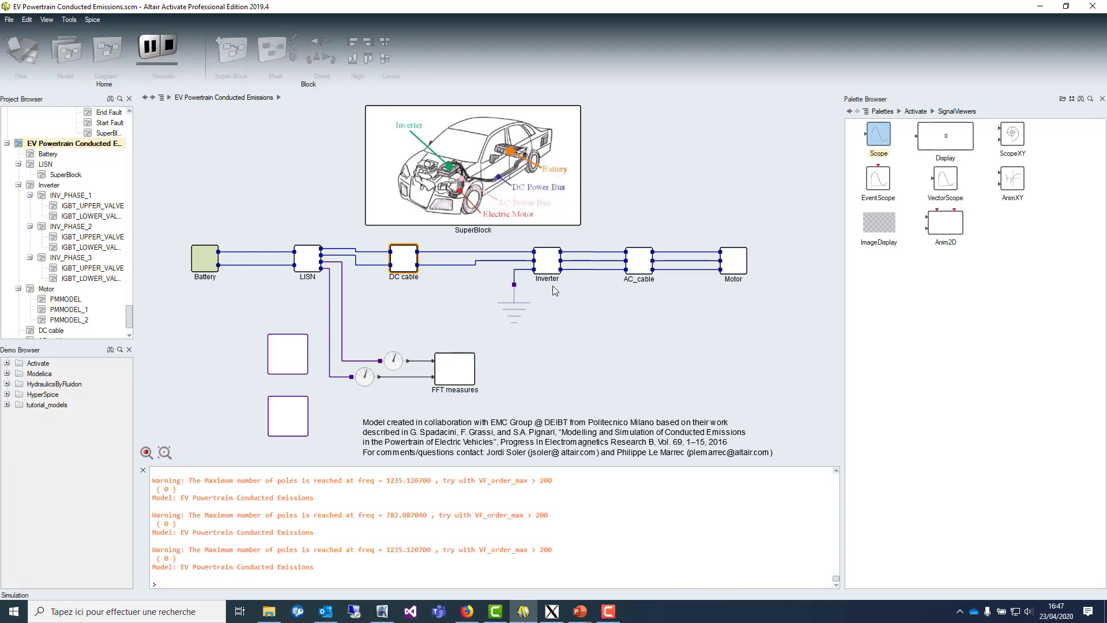
double_click(549, 266)
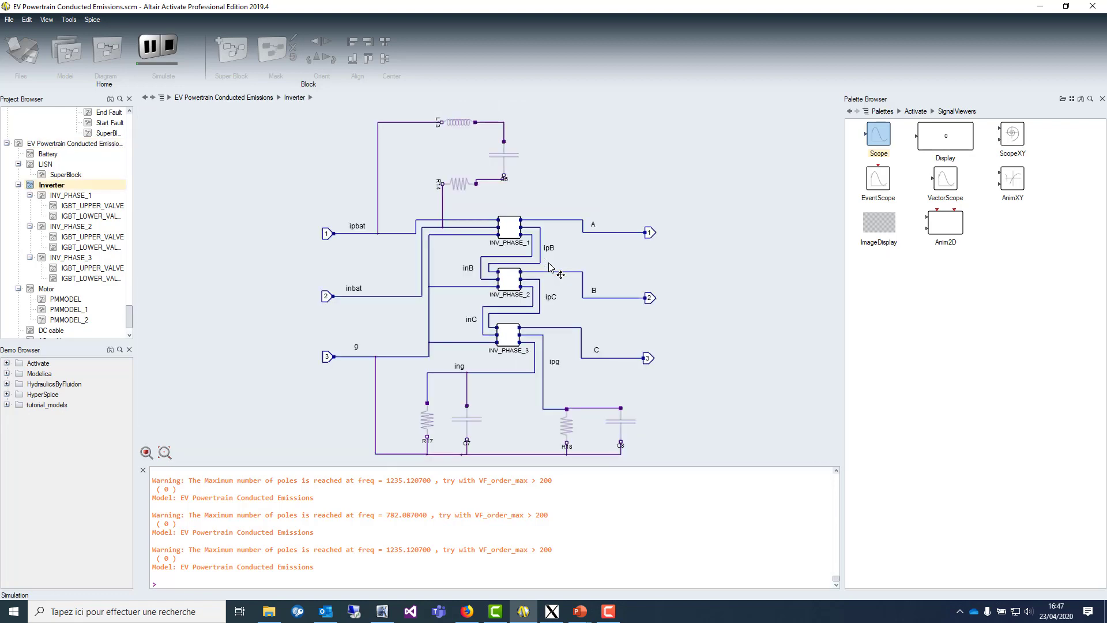
click(247, 99)
click(733, 262)
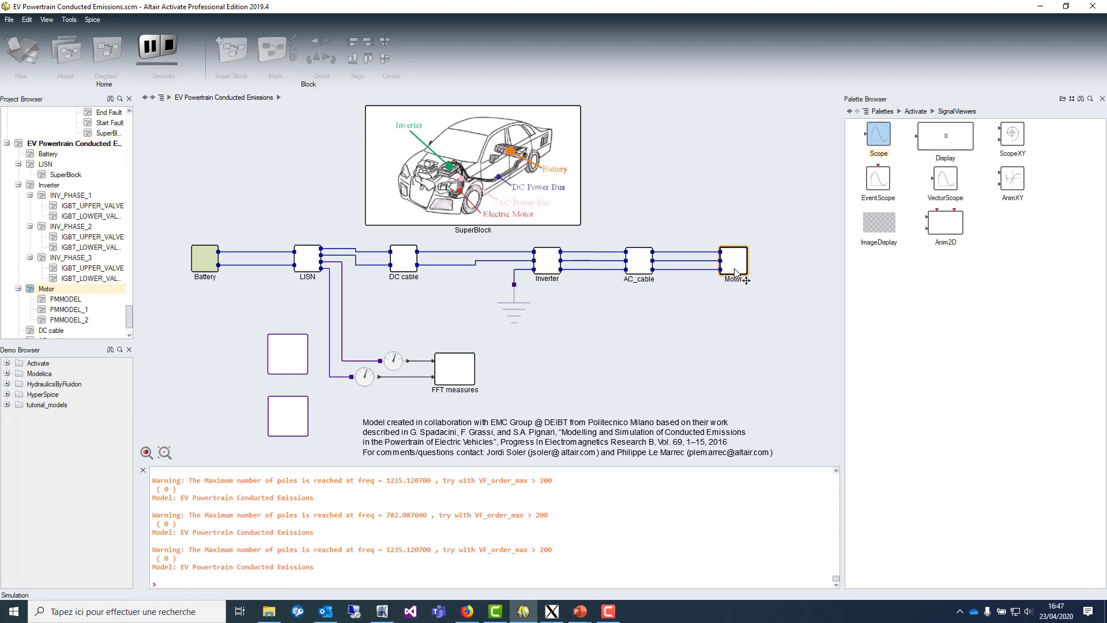
scroll(736, 274, up, 2)
double_click(736, 267)
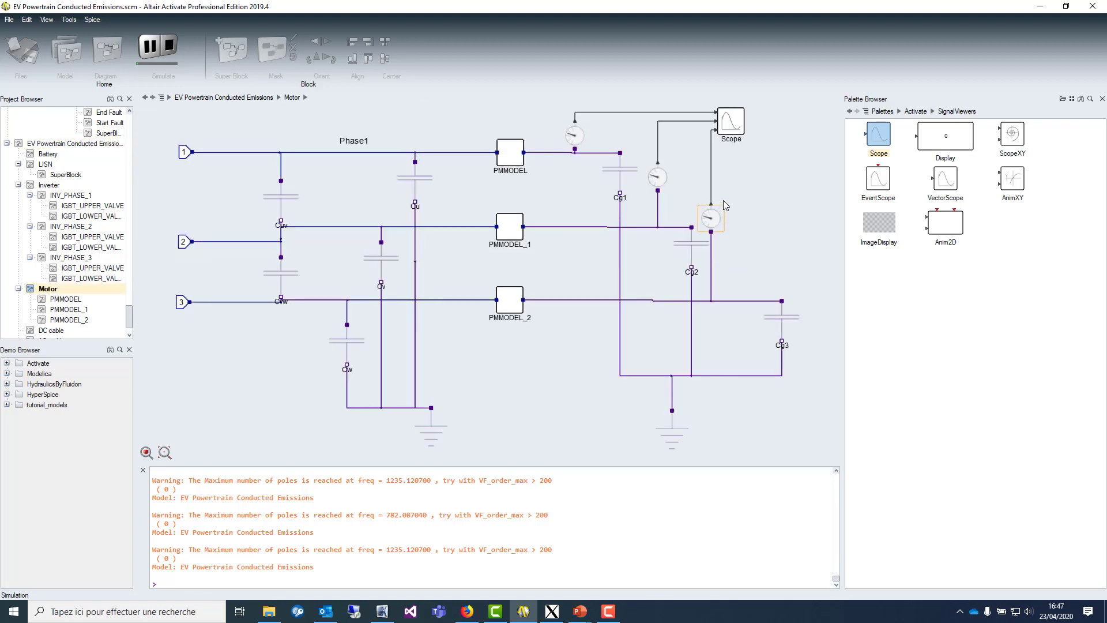
double_click(737, 133)
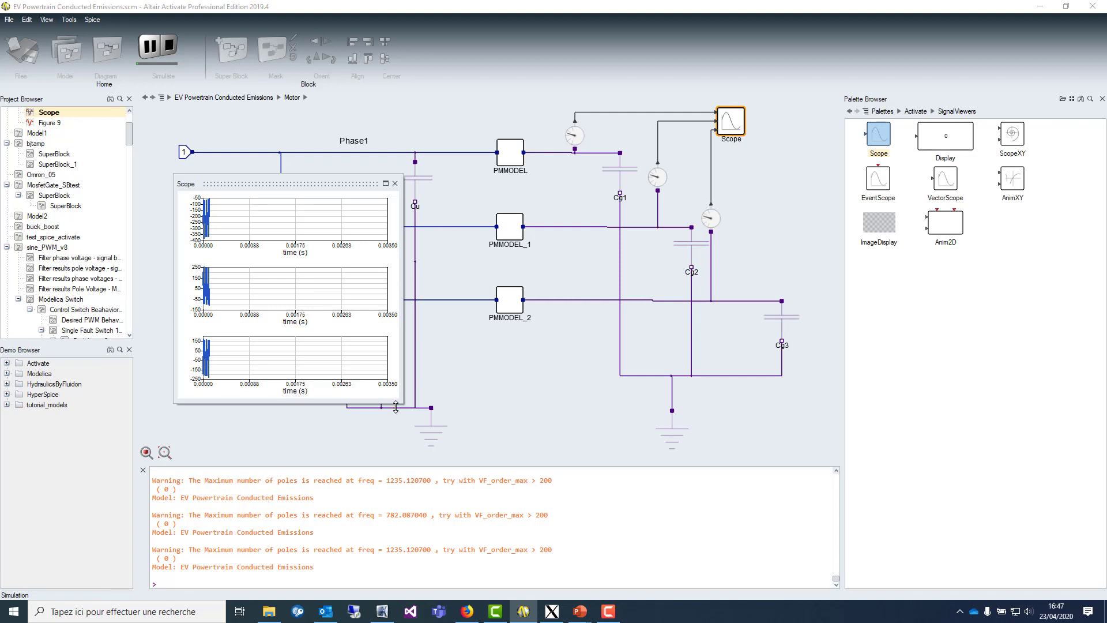
Step: Resize the Motor Scope plots and move the Figure 10 spectrum window to the lower right
drag(406, 408, 846, 529)
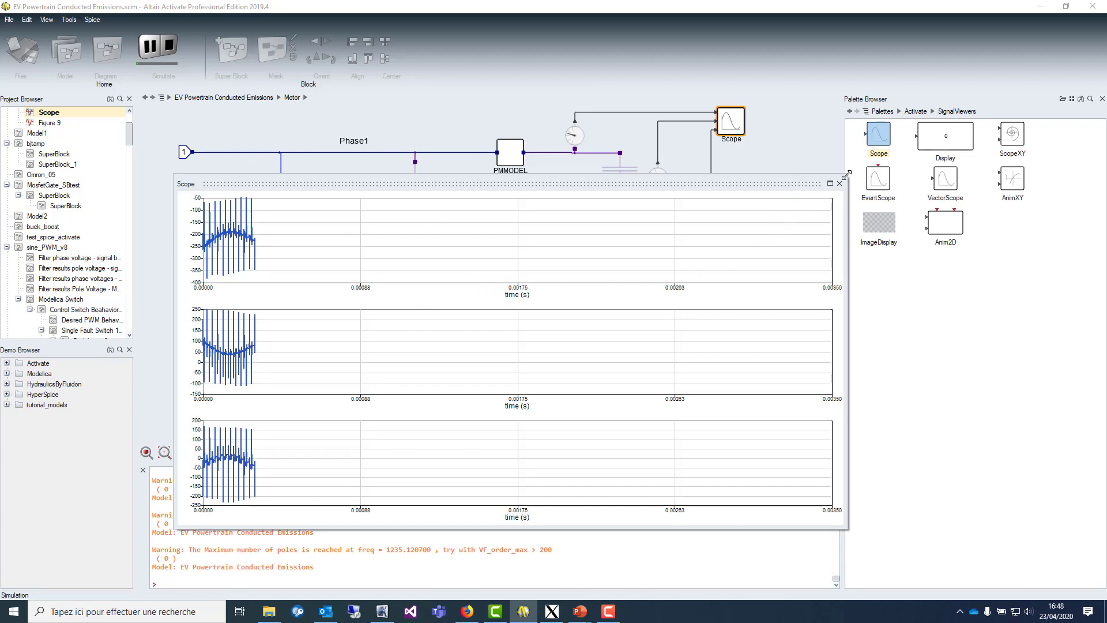
drag(845, 171, 637, 280)
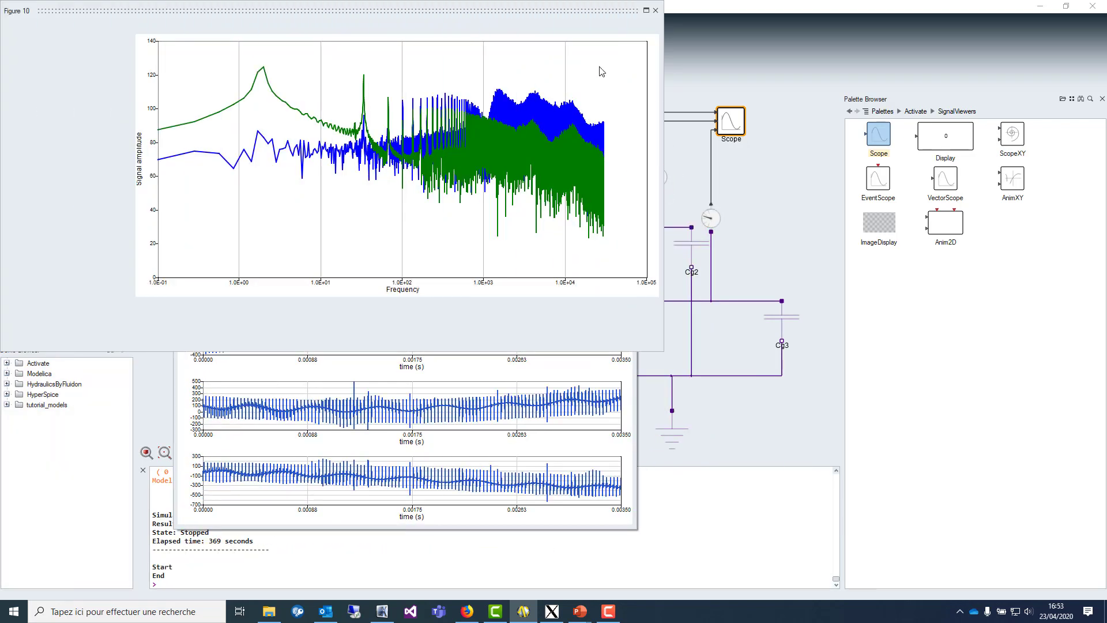
drag(427, 14, 806, 220)
Step: Open the Model settings' Finalization script, enlarge it, and highlight lines 61–63
click(68, 53)
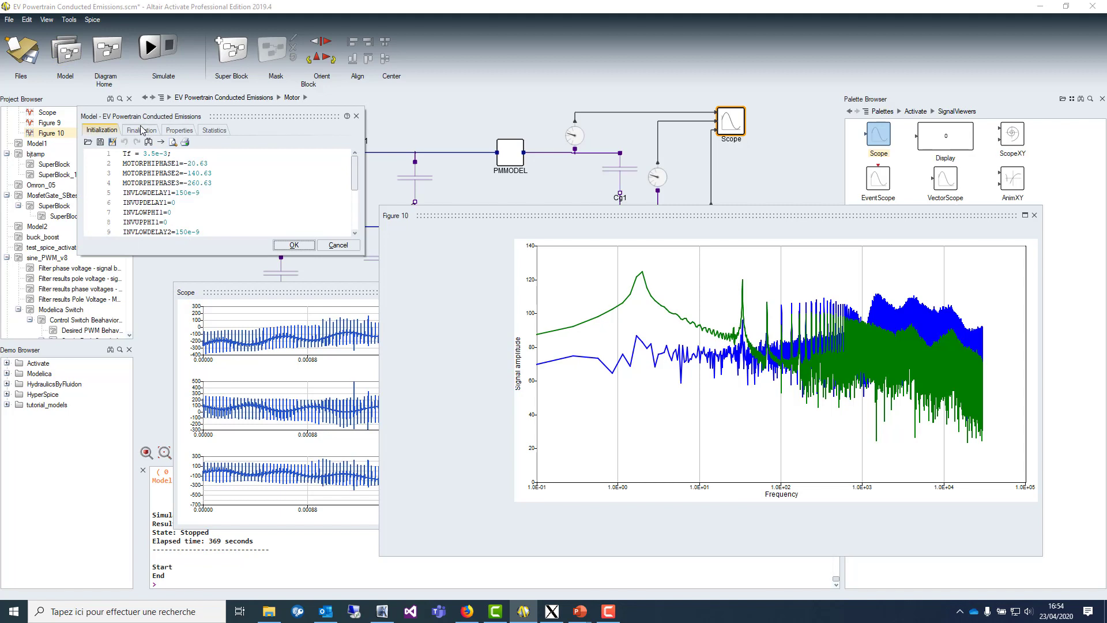
drag(210, 254, 203, 408)
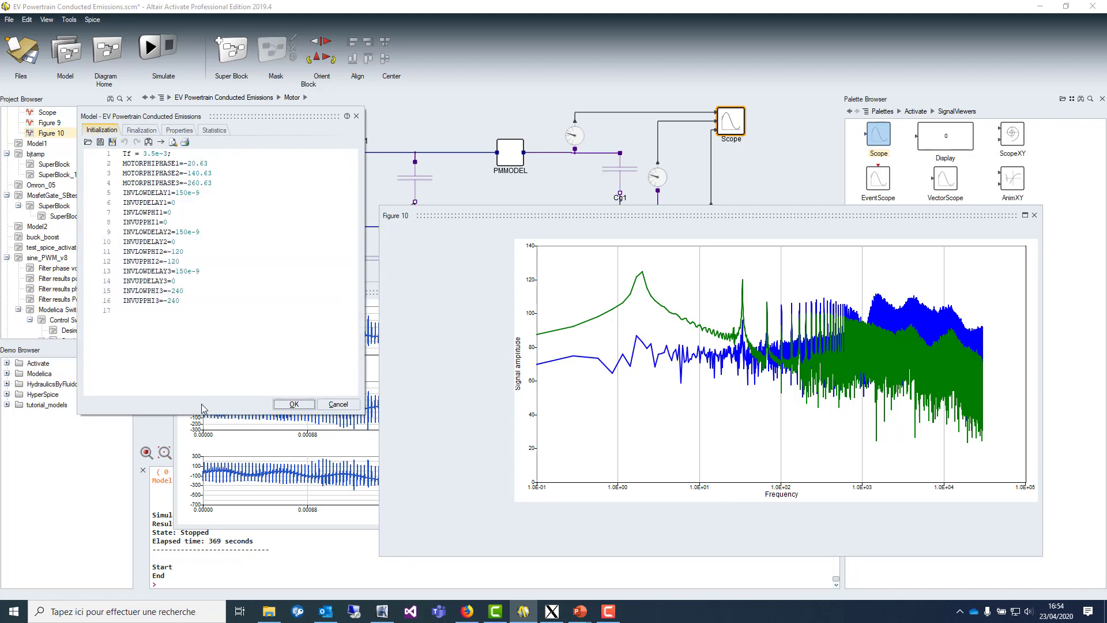
click(133, 132)
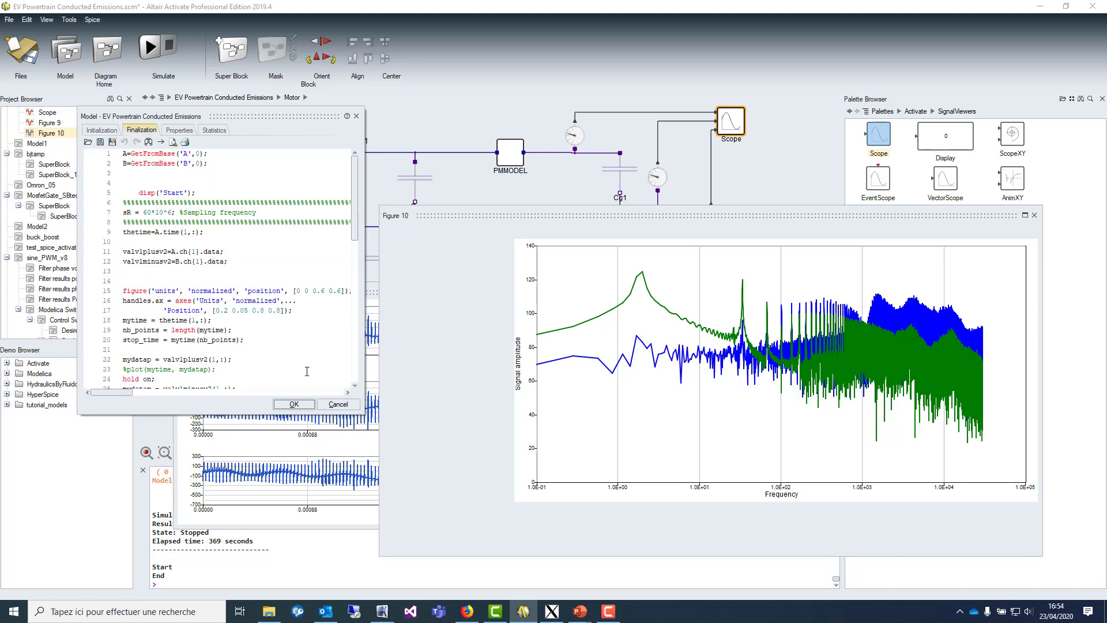
drag(361, 411, 494, 563)
scroll(339, 351, down, 5)
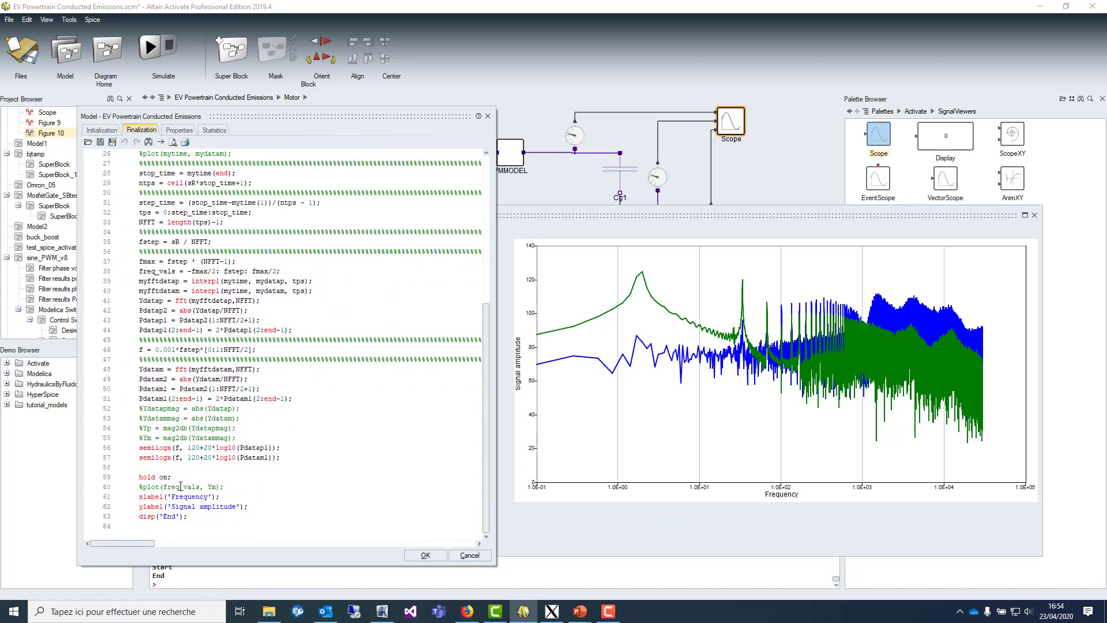
drag(136, 500, 198, 516)
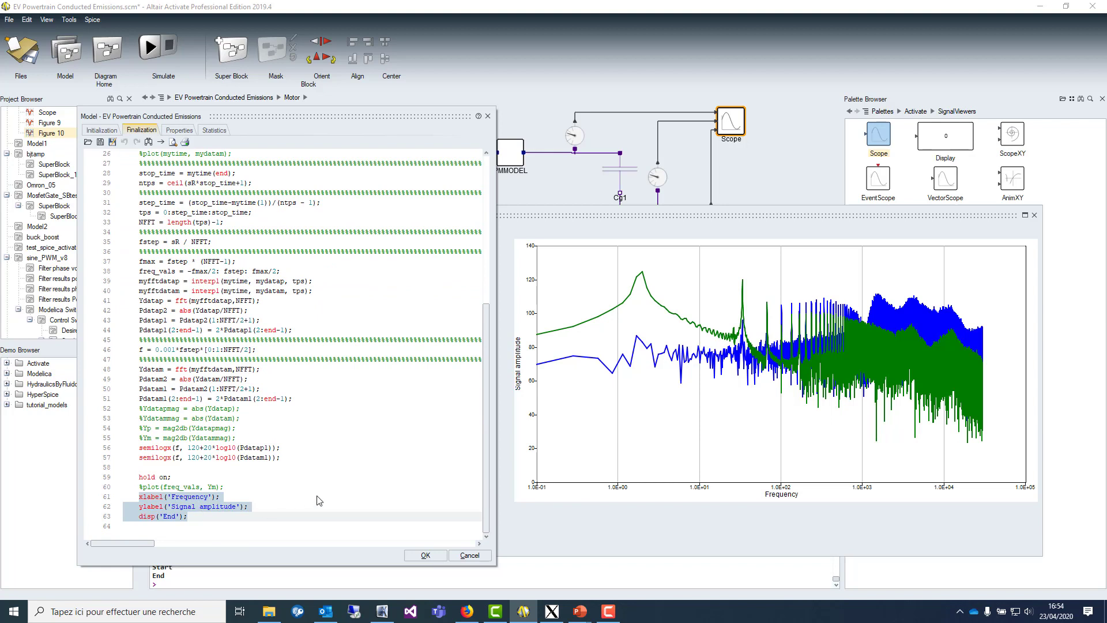